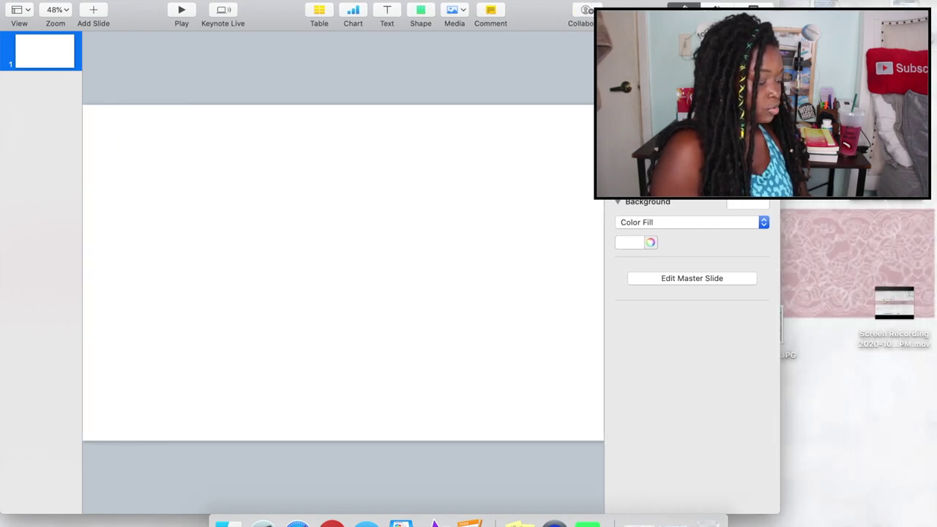
{"action": "left_click", "coordinate": [650, 244]}
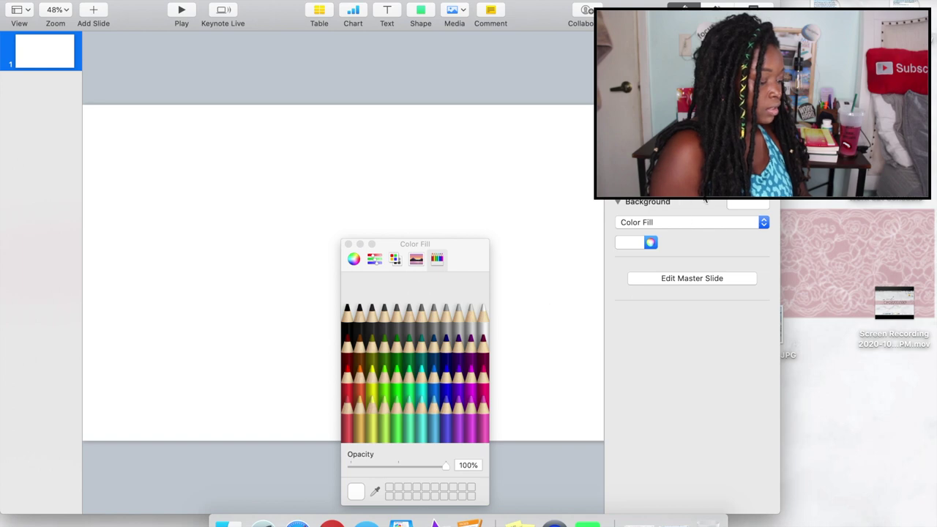
{"action": "left_click", "coordinate": [747, 204]}
{"action": "left_click", "coordinate": [736, 275]}
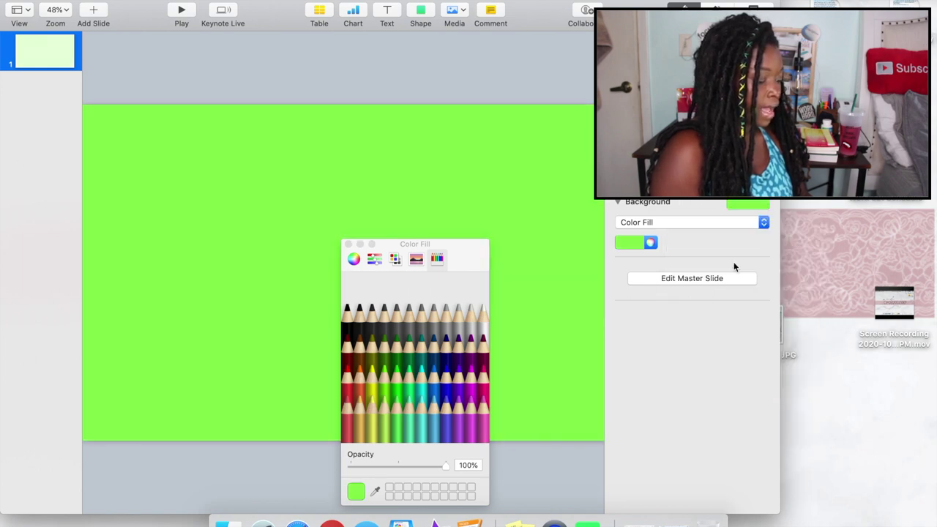
{"action": "left_click", "coordinate": [754, 206]}
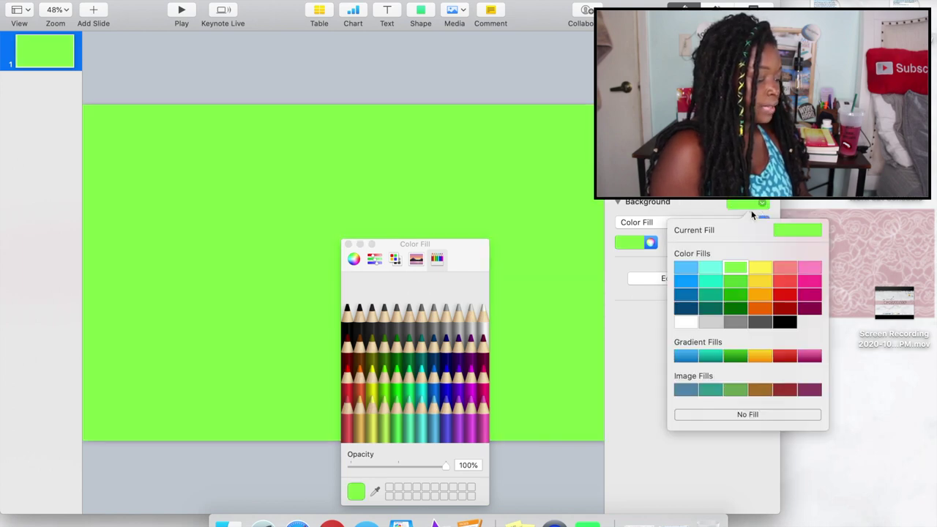
{"action": "left_click", "coordinate": [690, 326]}
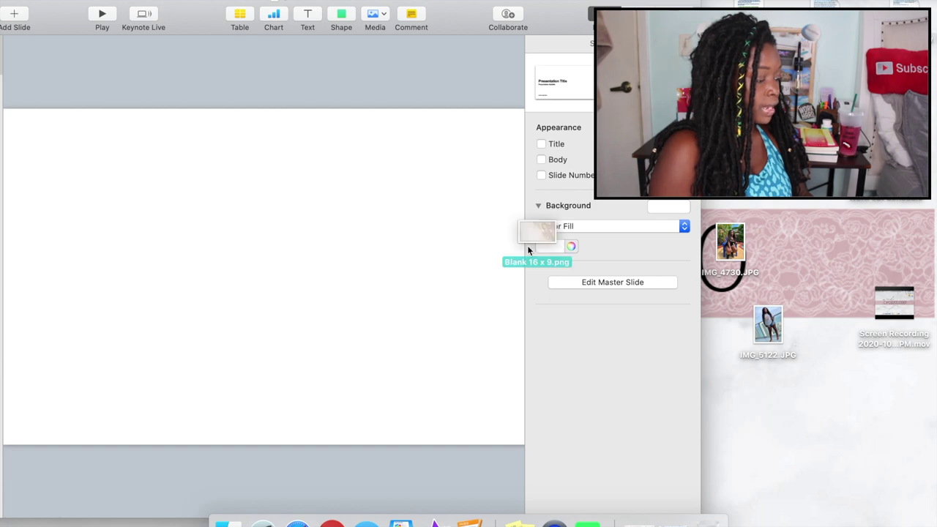
- Drop Blank 16 x 9.png onto the slide and stretch it to cover the entire slide
{"action": "left_click_drag", "start_coordinate": [527, 245], "coordinate": [357, 276]}
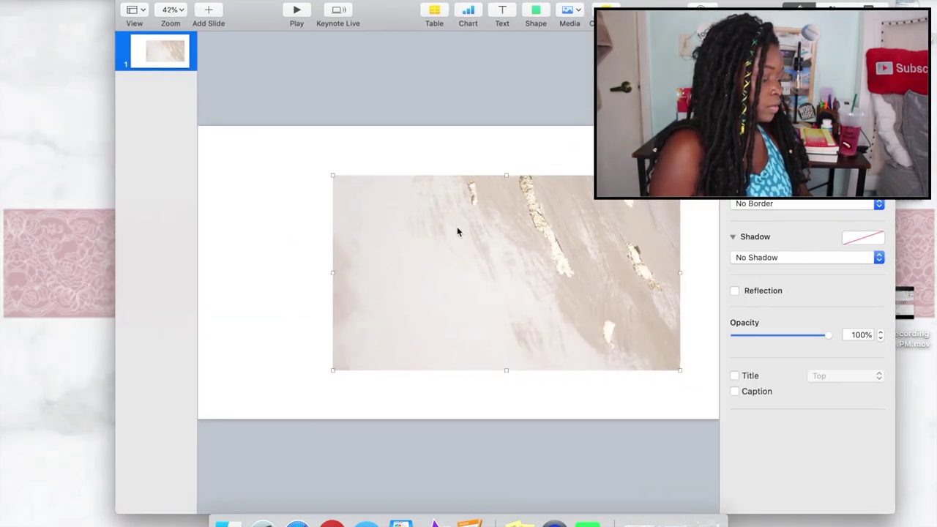
{"action": "left_click_drag", "start_coordinate": [333, 175], "coordinate": [172, 88]}
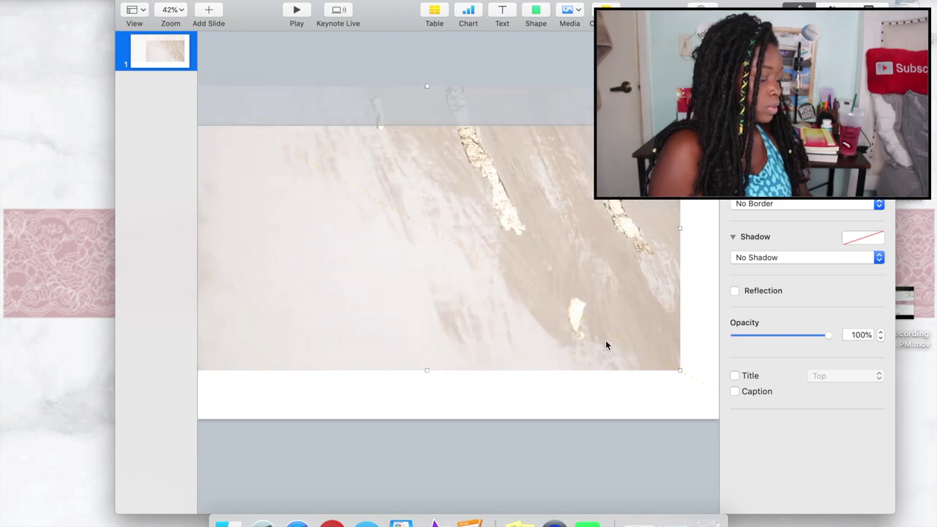
{"action": "left_click_drag", "start_coordinate": [680, 371], "coordinate": [778, 432]}
{"action": "left_click_drag", "start_coordinate": [597, 373], "coordinate": [594, 373]}
{"action": "key", "text": "super+shift+comma"}
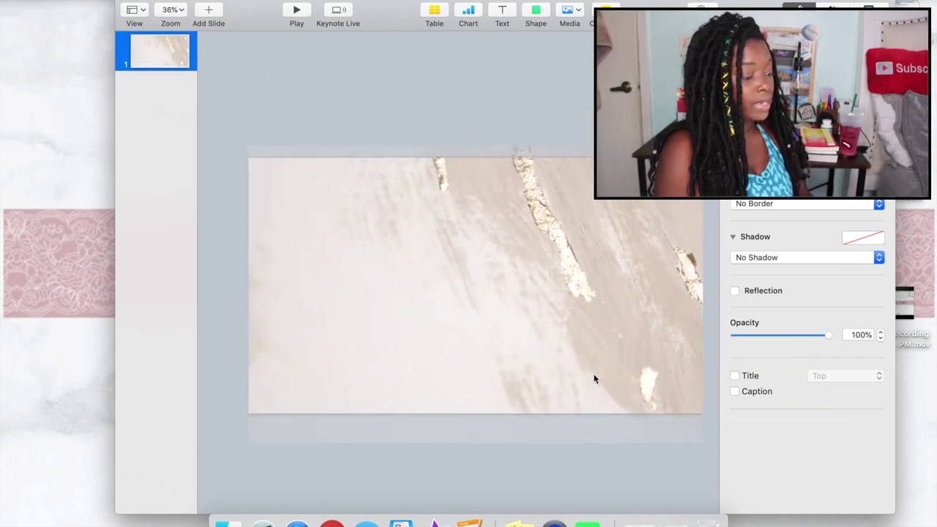
{"action": "scroll", "coordinate": [593, 378], "scroll_direction": "up", "scroll_amount": 1}
{"action": "left_click", "coordinate": [491, 130]}
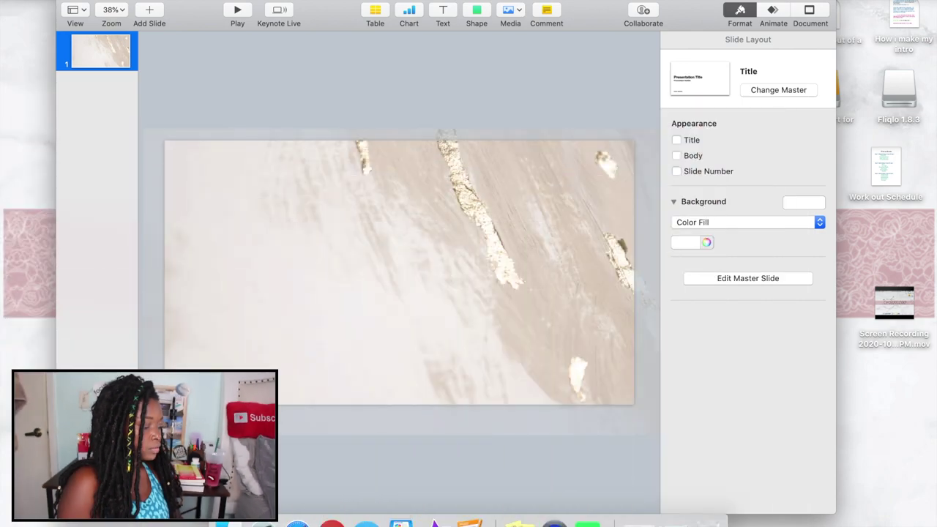
- Bring IMG_5122.JPG from the desktop onto the slide, aligned flush with its right and top edges
{"action": "left_click_drag", "start_coordinate": [678, 22], "coordinate": [519, 22]}
{"action": "left_click_drag", "start_coordinate": [677, 189], "coordinate": [829, 183]}
{"action": "left_click", "coordinate": [767, 330]}
{"action": "left_click_drag", "start_coordinate": [768, 329], "coordinate": [444, 106]}
{"action": "left_click_drag", "start_coordinate": [419, 13], "coordinate": [408, 267]}
{"action": "left_click_drag", "start_coordinate": [446, 16], "coordinate": [706, 16]}
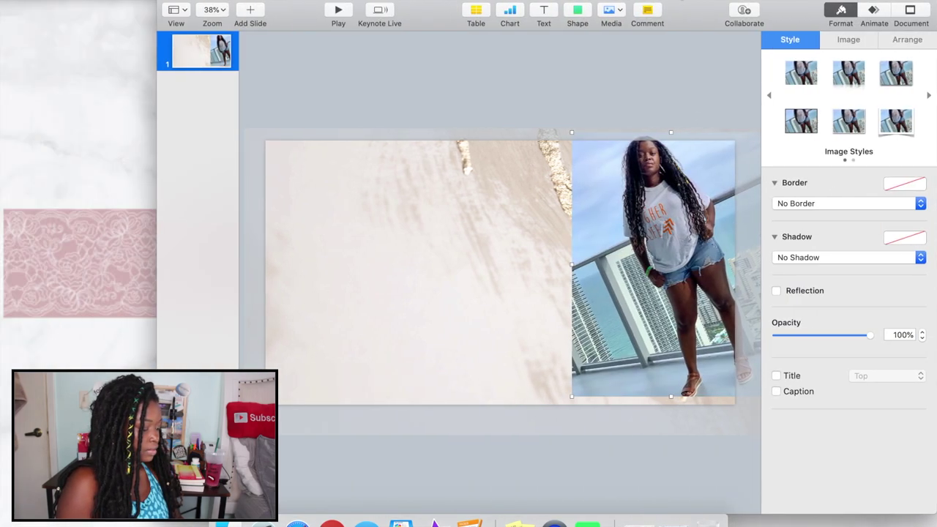
{"action": "left_click_drag", "start_coordinate": [687, 260], "coordinate": [655, 271]}
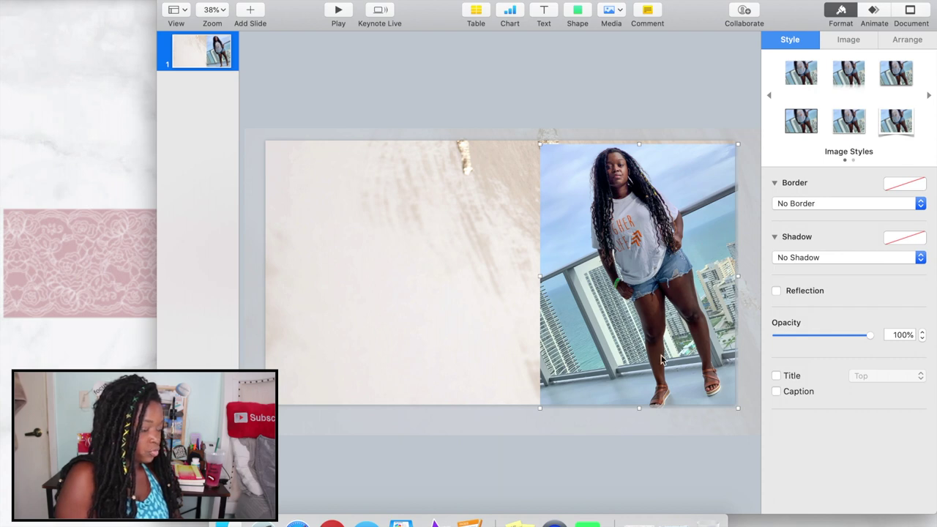
{"action": "left_click_drag", "start_coordinate": [628, 219], "coordinate": [628, 214]}
{"action": "left_click", "coordinate": [582, 94]}
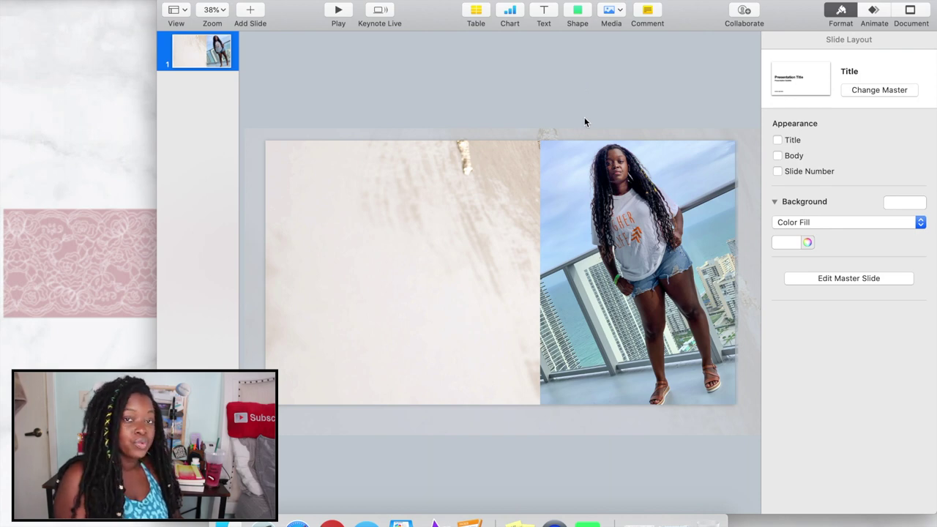
- Give the balcony photo a Move In build-in travelling right to left
{"action": "left_click", "coordinate": [649, 349]}
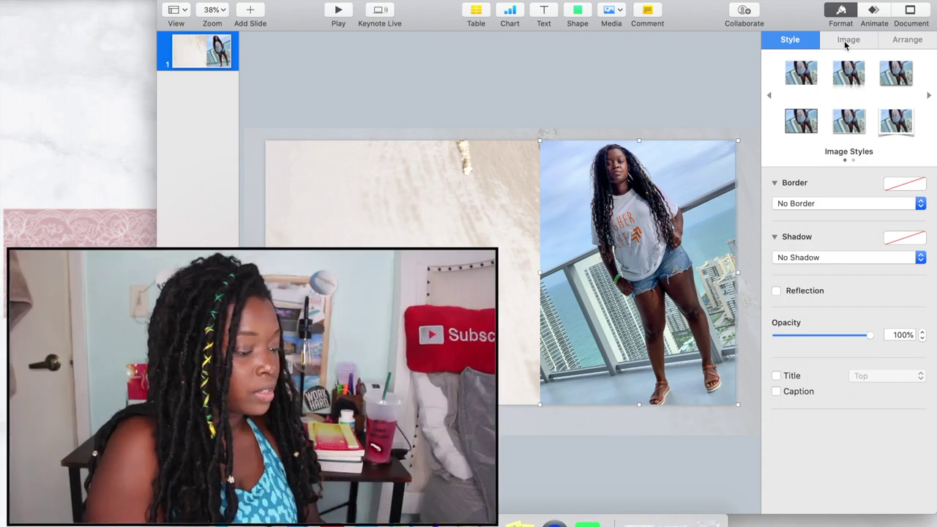
{"action": "left_click", "coordinate": [846, 40]}
{"action": "left_click", "coordinate": [876, 11]}
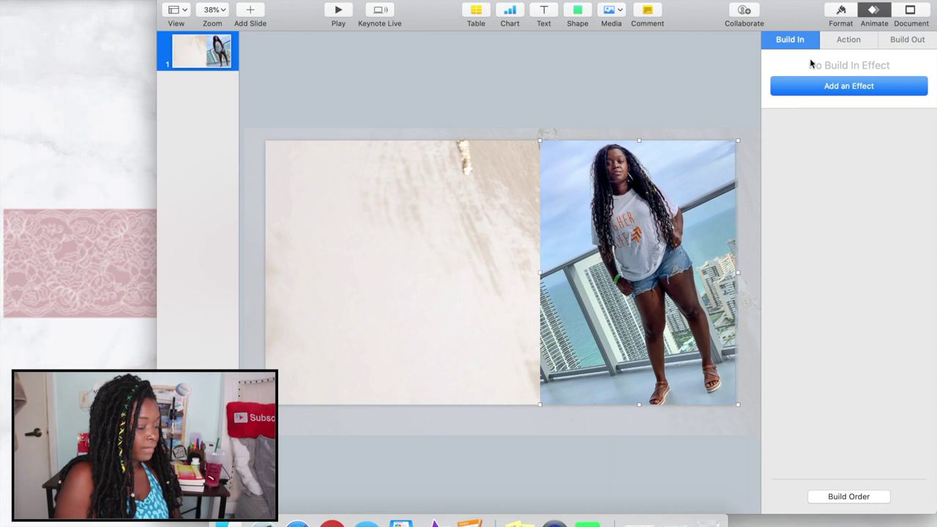
{"action": "left_click", "coordinate": [842, 11]}
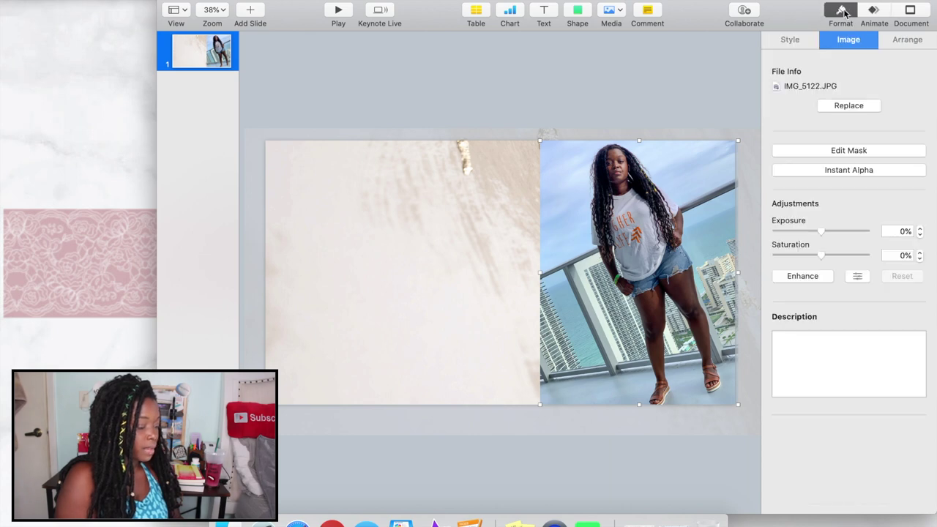
{"action": "left_click", "coordinate": [882, 13]}
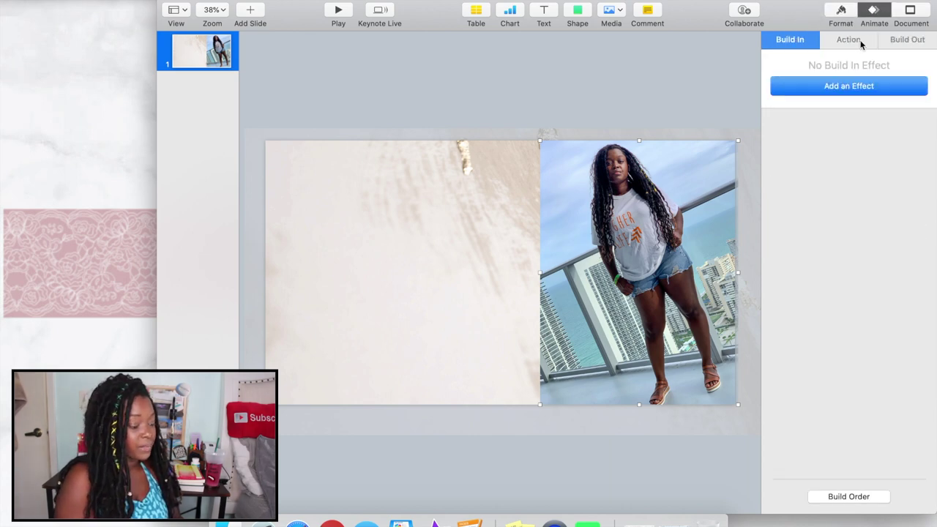
{"action": "left_click", "coordinate": [810, 92]}
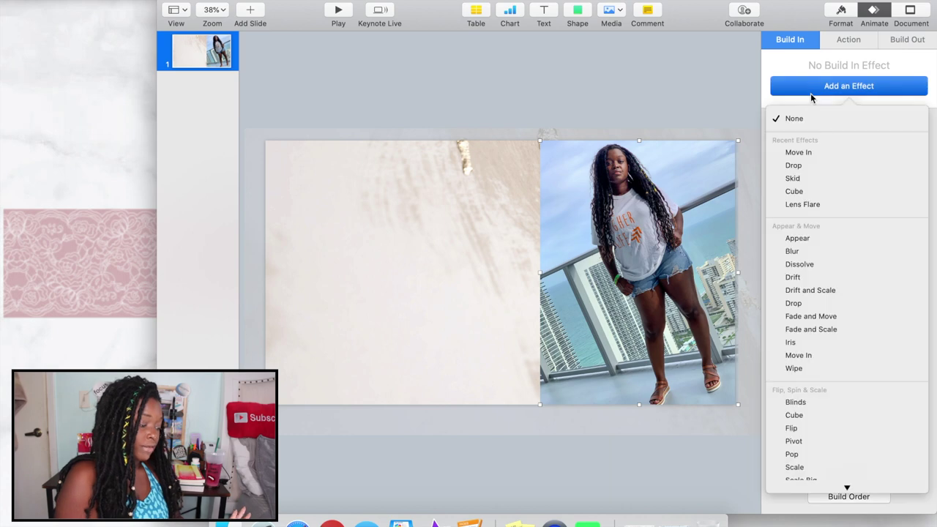
{"action": "left_click", "coordinate": [813, 151]}
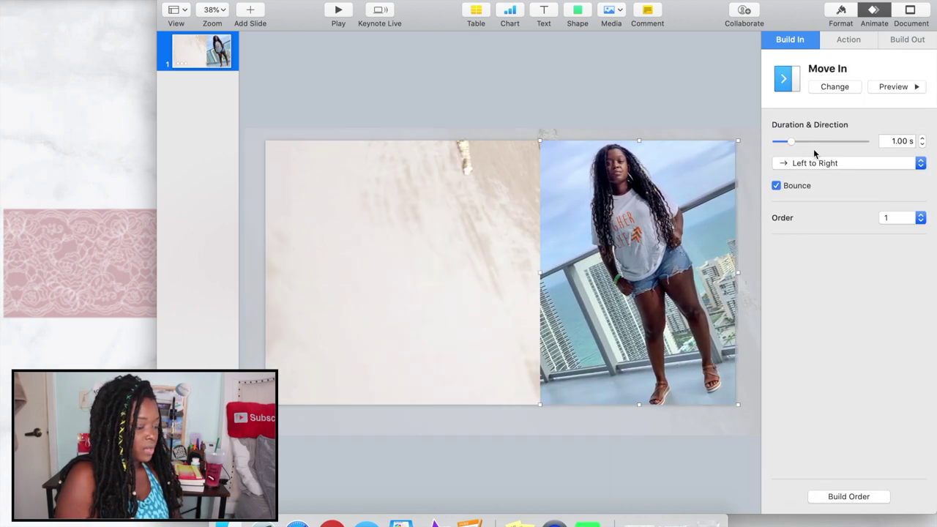
{"action": "left_click", "coordinate": [813, 163]}
{"action": "left_click", "coordinate": [802, 179]}
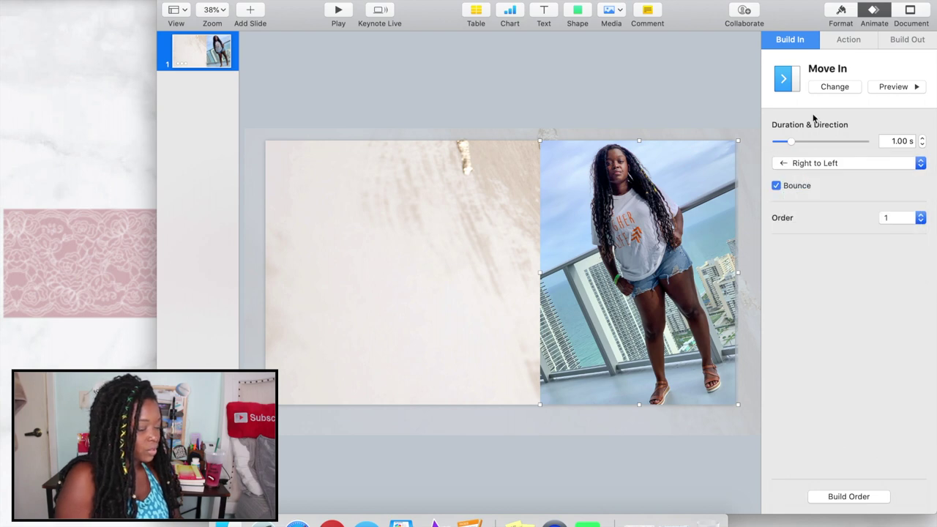
{"action": "left_click", "coordinate": [885, 94]}
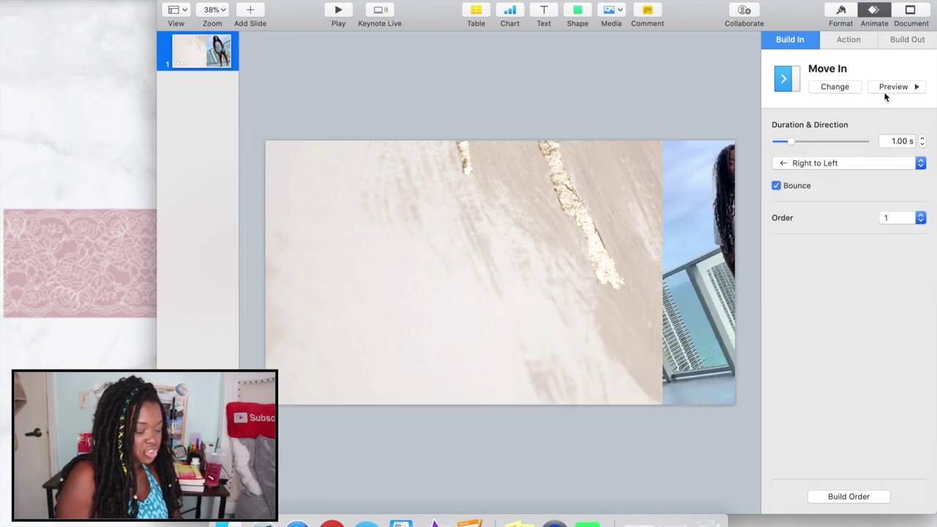
- Add a Jiggle action to the photo with Small intensity and 0.50 s duration
{"action": "left_click", "coordinate": [863, 40]}
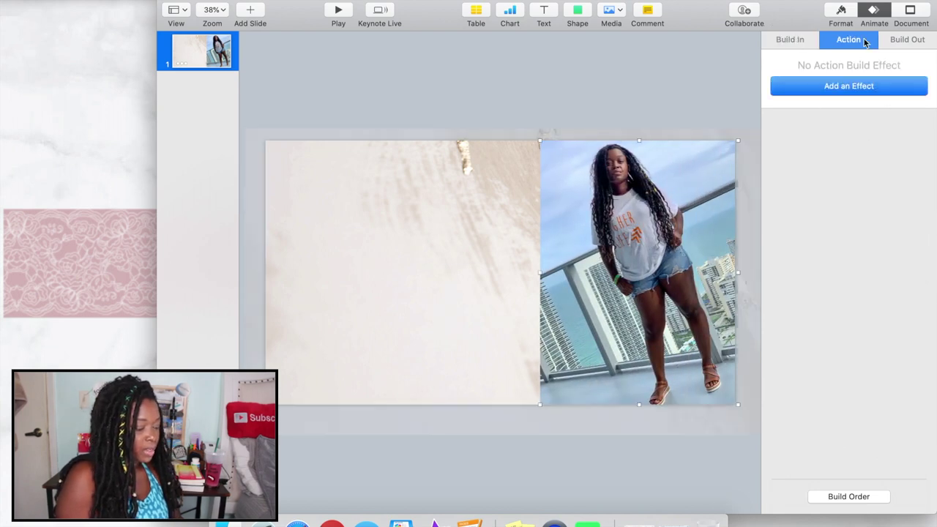
{"action": "left_click", "coordinate": [856, 86]}
{"action": "left_click", "coordinate": [803, 262]}
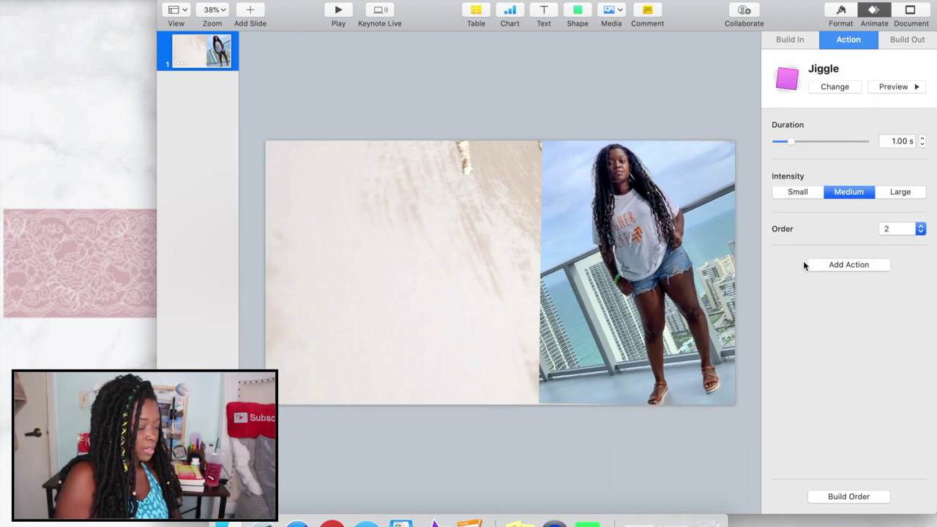
{"action": "left_click", "coordinate": [803, 192]}
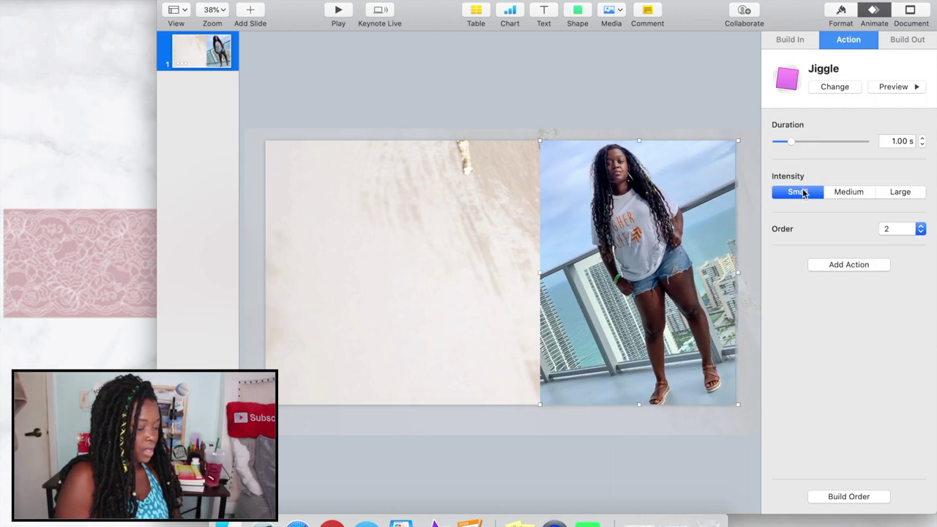
{"action": "left_click", "coordinate": [900, 84]}
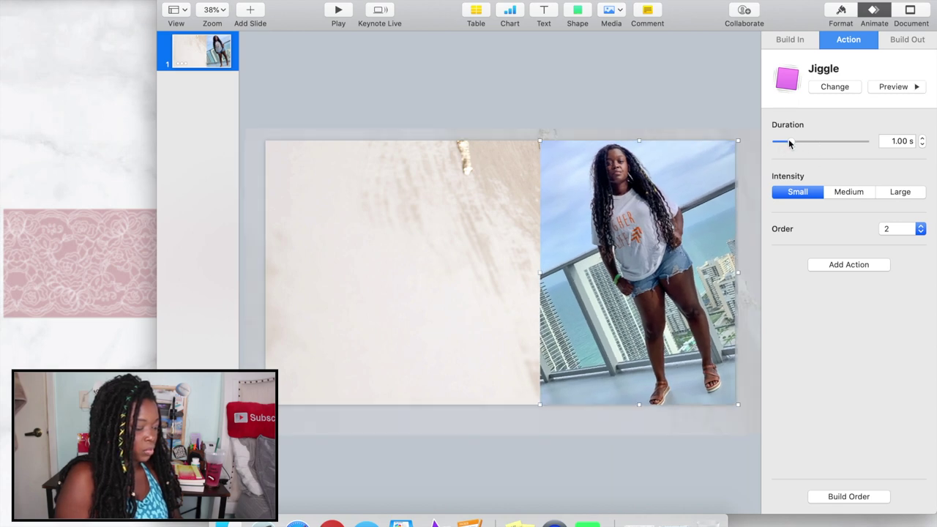
{"action": "left_click_drag", "start_coordinate": [790, 142], "coordinate": [786, 143]}
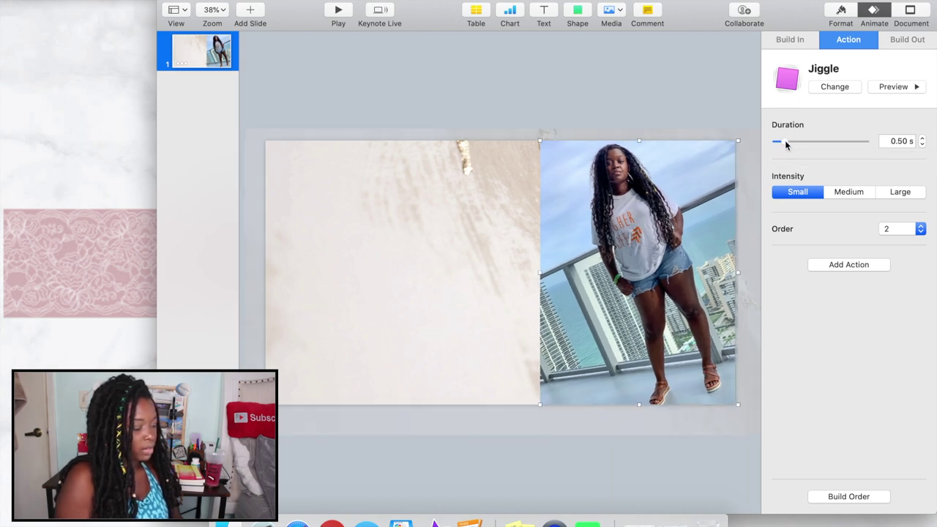
{"action": "left_click", "coordinate": [897, 86]}
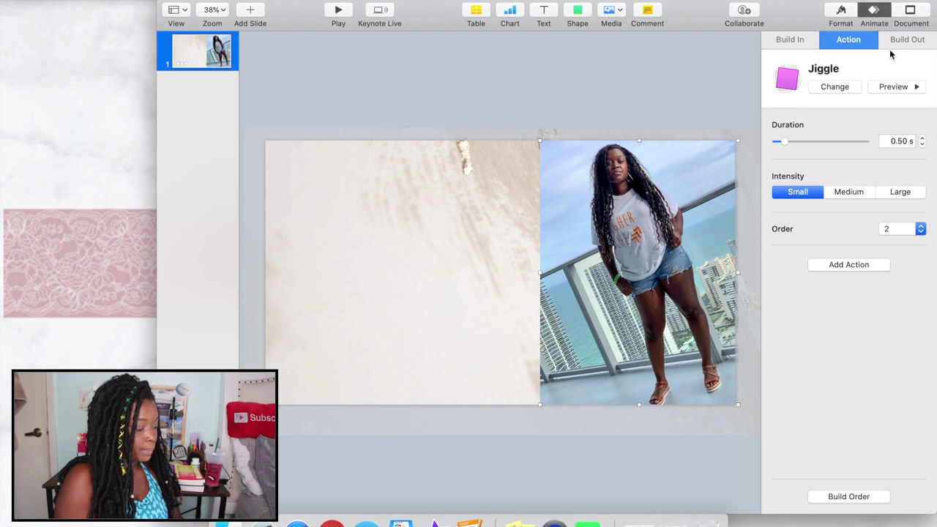
- Add the IMG_5130 couple photo, shrink it and place it at the slide's top-left corner
{"action": "left_click", "coordinate": [623, 105]}
{"action": "left_click_drag", "start_coordinate": [810, 14], "coordinate": [611, 4]}
{"action": "left_click_drag", "start_coordinate": [829, 181], "coordinate": [245, 150]}
{"action": "left_click_drag", "start_coordinate": [486, 17], "coordinate": [575, 12]}
{"action": "left_click_drag", "start_coordinate": [322, 293], "coordinate": [284, 262]}
{"action": "left_click_drag", "start_coordinate": [347, 384], "coordinate": [334, 371]}
{"action": "mouse_move", "coordinate": [267, 285]}
{"action": "left_mouse_down"}
{"action": "mouse_move", "coordinate": [280, 294]}
{"action": "mouse_move", "coordinate": [272, 286]}
{"action": "left_mouse_up"}
{"action": "left_click_drag", "start_coordinate": [335, 386], "coordinate": [327, 376]}
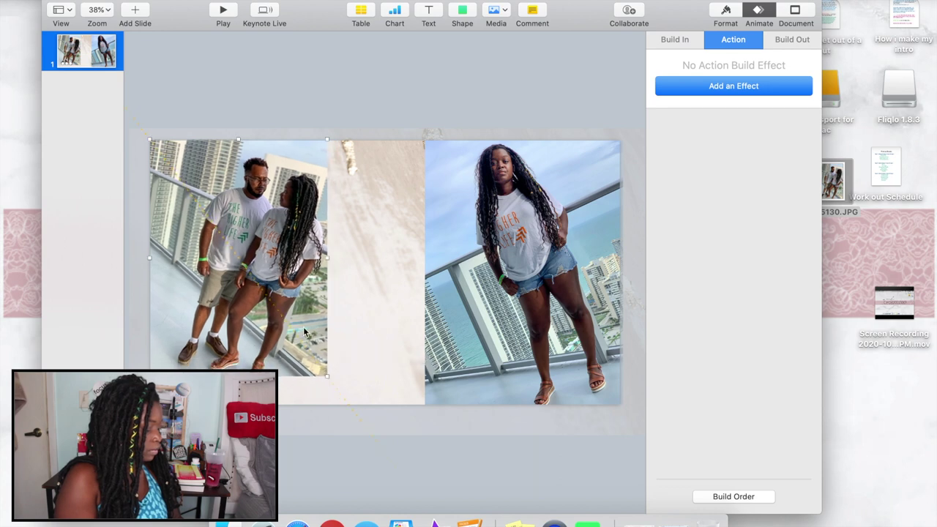
- Give the couple photo a Move In entrance
{"action": "left_click", "coordinate": [695, 41]}
{"action": "left_click", "coordinate": [718, 91]}
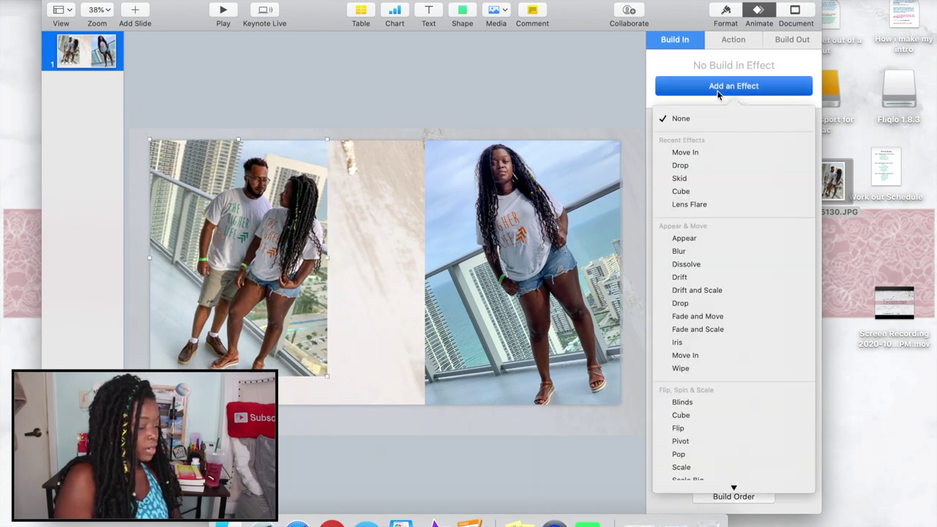
{"action": "left_click", "coordinate": [677, 154]}
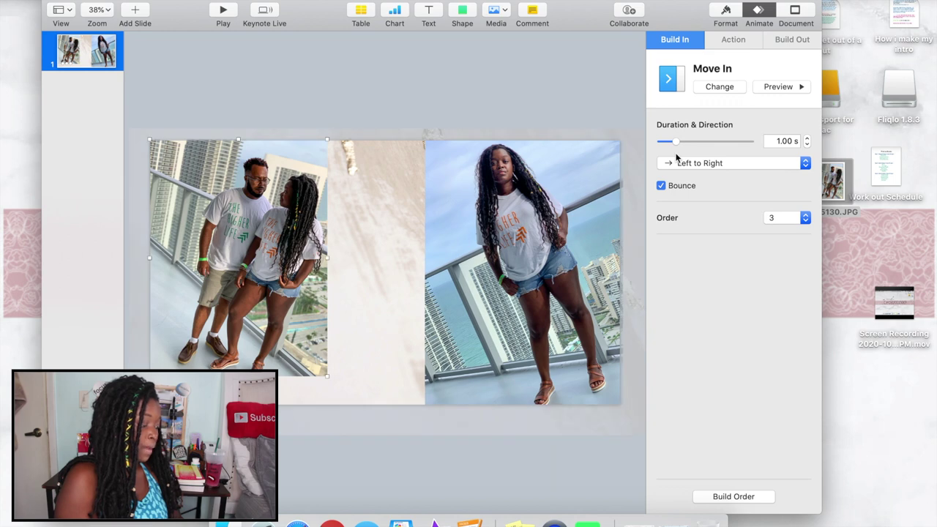
- Try a Bounce action on the couple photo, then switch it to Pop
{"action": "left_click", "coordinate": [738, 42]}
{"action": "left_click", "coordinate": [745, 87]}
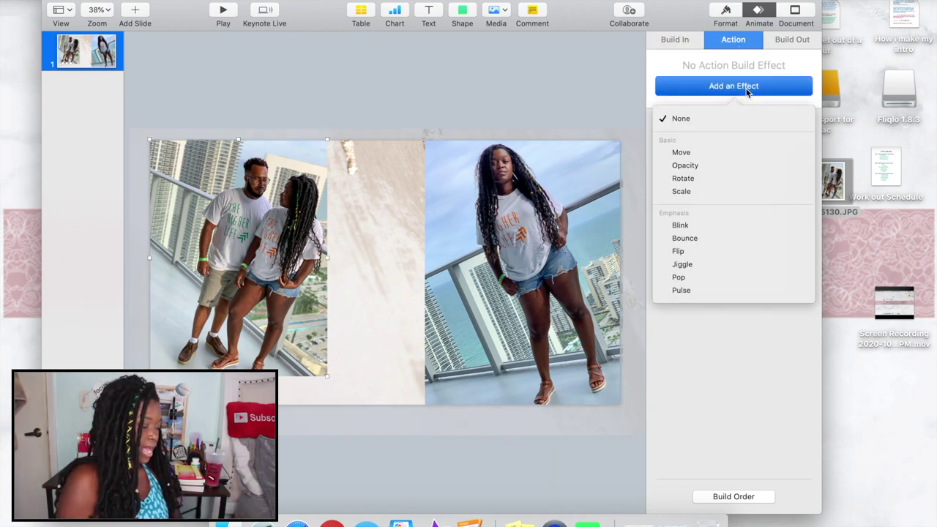
{"action": "left_click", "coordinate": [701, 239]}
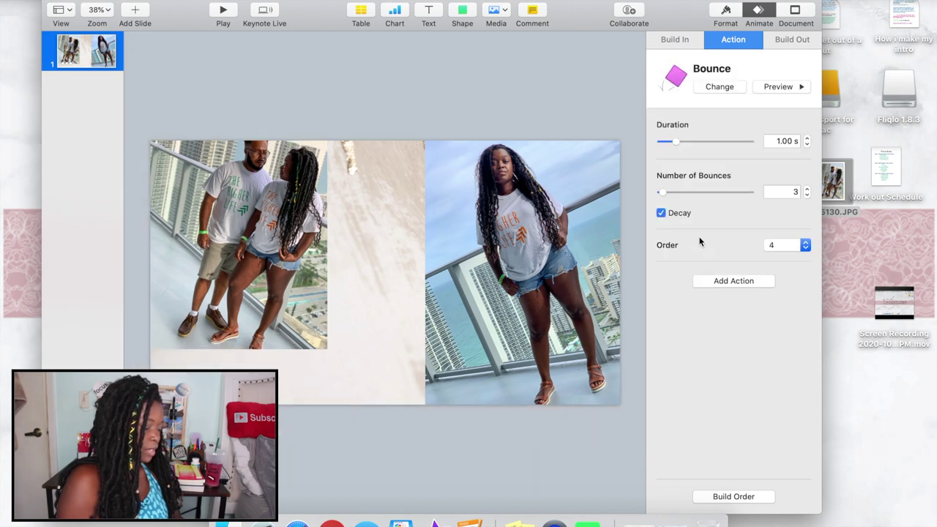
{"action": "left_click", "coordinate": [726, 87]}
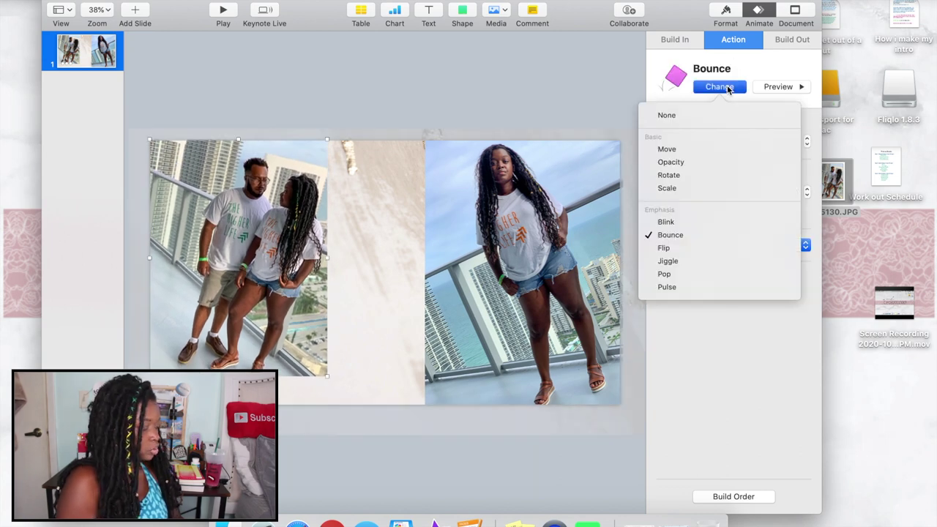
{"action": "left_click", "coordinate": [704, 275]}
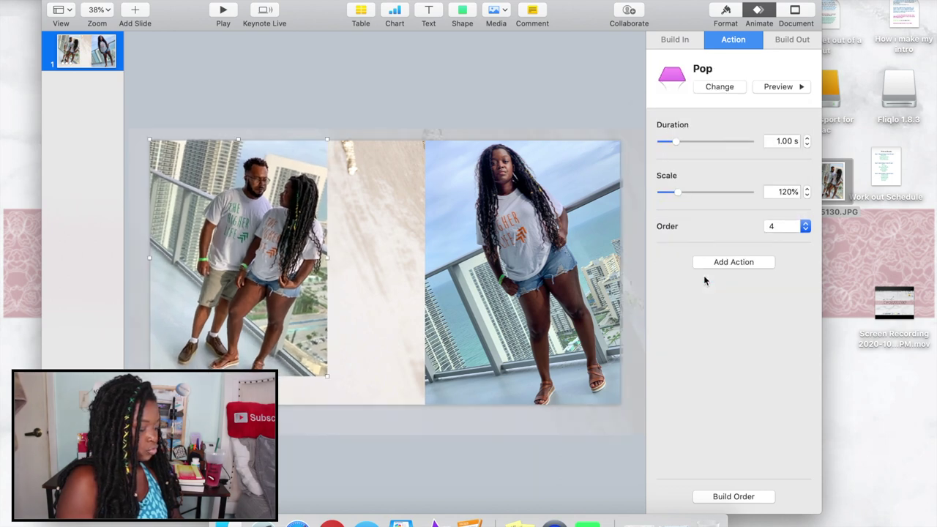
{"action": "left_click", "coordinate": [480, 110]}
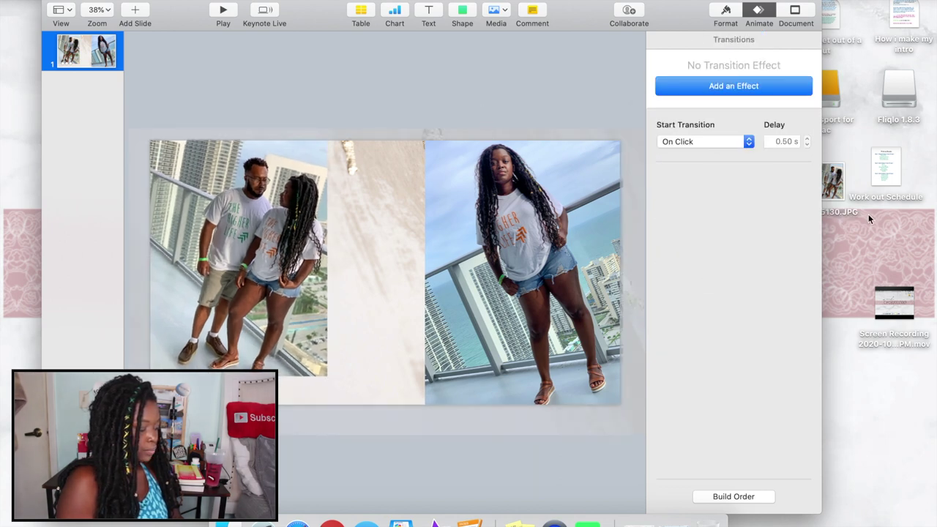
- Add the blue-chair photo to the slide, shrink it and centre it in the middle
{"action": "left_click_drag", "start_coordinate": [680, 17], "coordinate": [585, 11]}
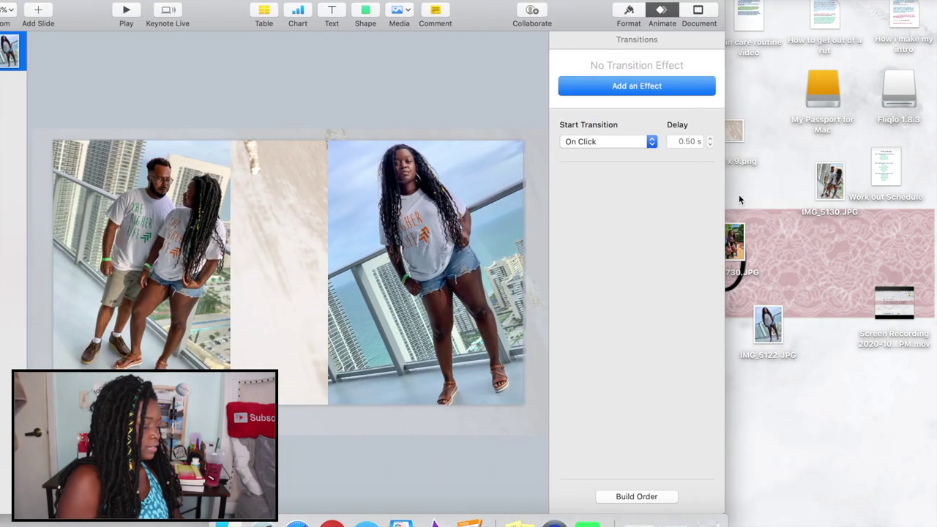
{"action": "left_click_drag", "start_coordinate": [734, 243], "coordinate": [246, 269]}
{"action": "left_click_drag", "start_coordinate": [482, 6], "coordinate": [583, 6]}
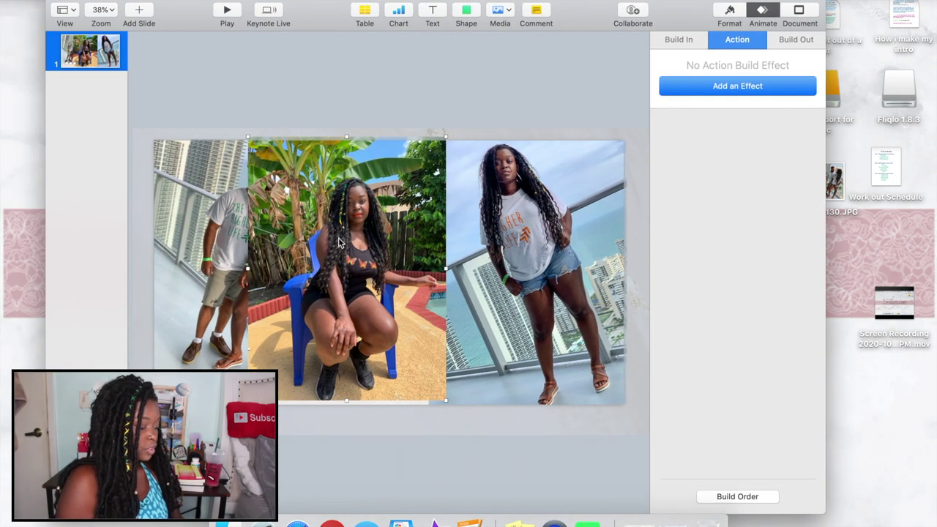
{"action": "left_click_drag", "start_coordinate": [248, 145], "coordinate": [284, 183]}
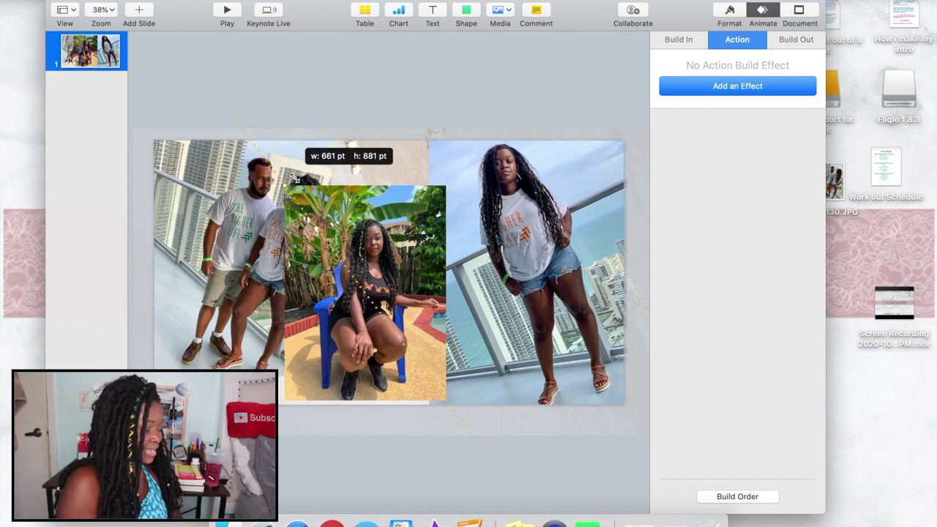
{"action": "left_click_drag", "start_coordinate": [402, 310], "coordinate": [408, 281]}
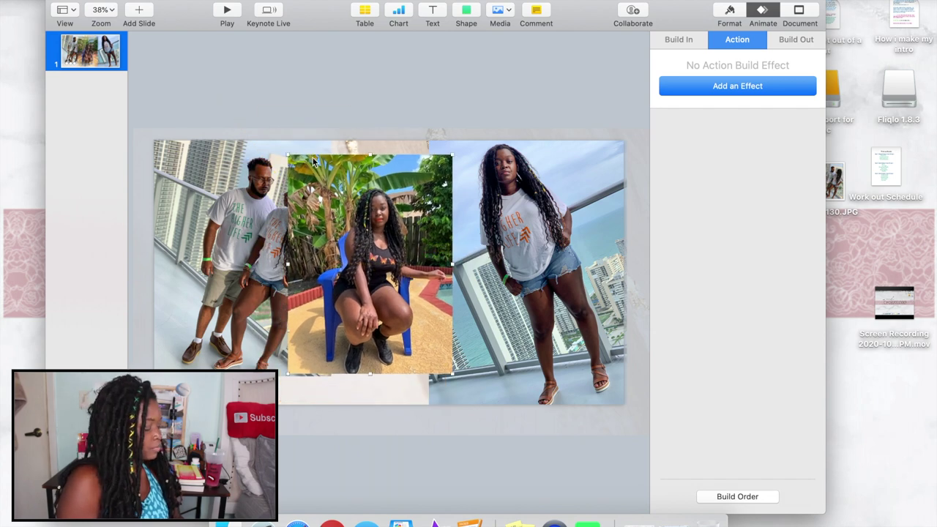
{"action": "left_click_drag", "start_coordinate": [289, 155], "coordinate": [307, 184]}
{"action": "left_click_drag", "start_coordinate": [339, 277], "coordinate": [342, 261]}
- Give the middle photo a Drop entrance
{"action": "left_click", "coordinate": [681, 42]}
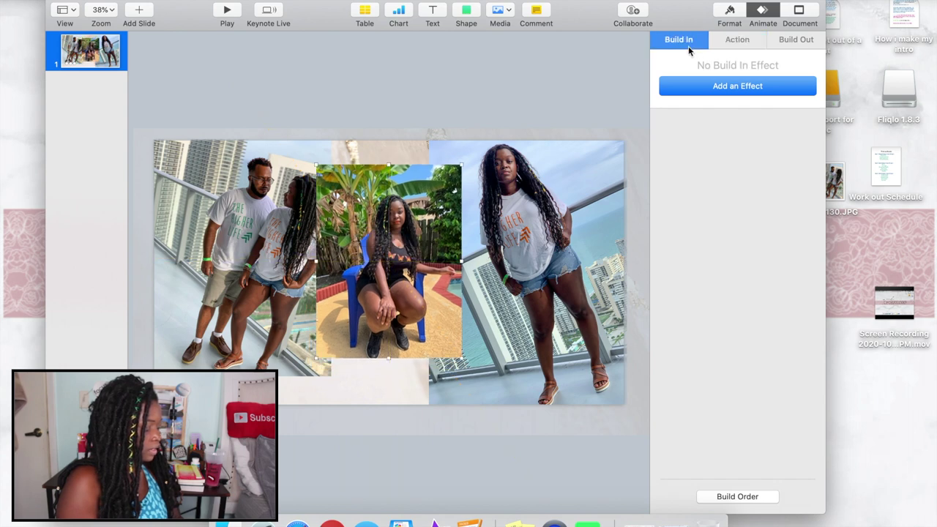
{"action": "left_click", "coordinate": [706, 86]}
{"action": "left_click", "coordinate": [724, 168]}
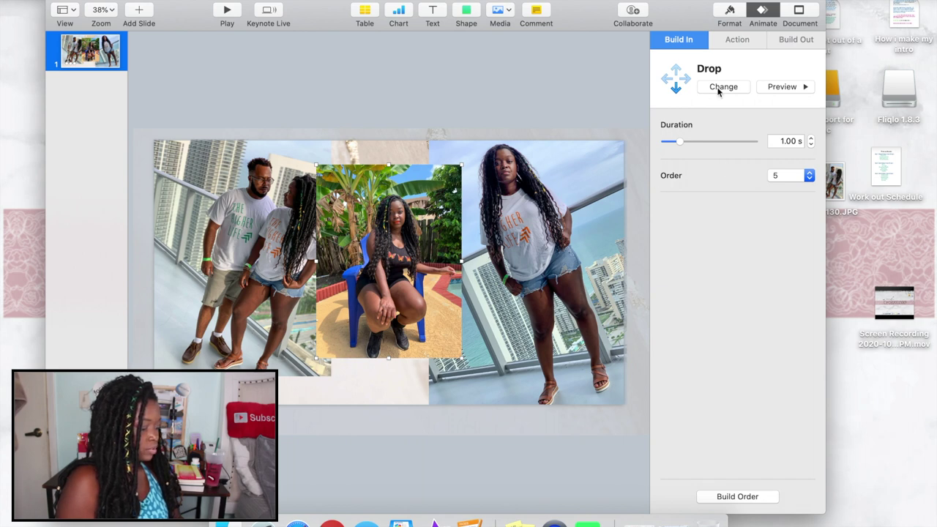
- Browse the middle photo's action and exit options, bringing up its exit effects list
{"action": "left_click", "coordinate": [738, 44]}
{"action": "left_click", "coordinate": [746, 88]}
{"action": "left_click", "coordinate": [746, 88]}
{"action": "left_click", "coordinate": [777, 45]}
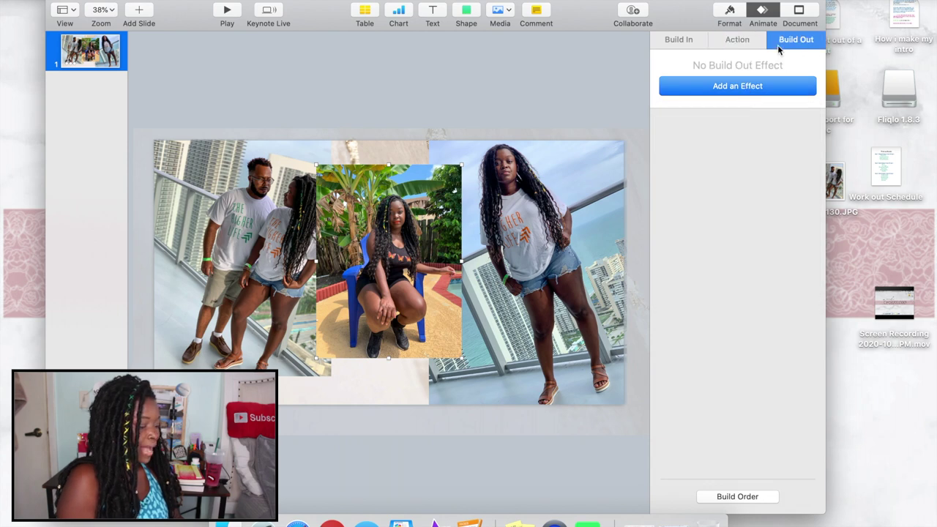
{"action": "left_click", "coordinate": [721, 45]}
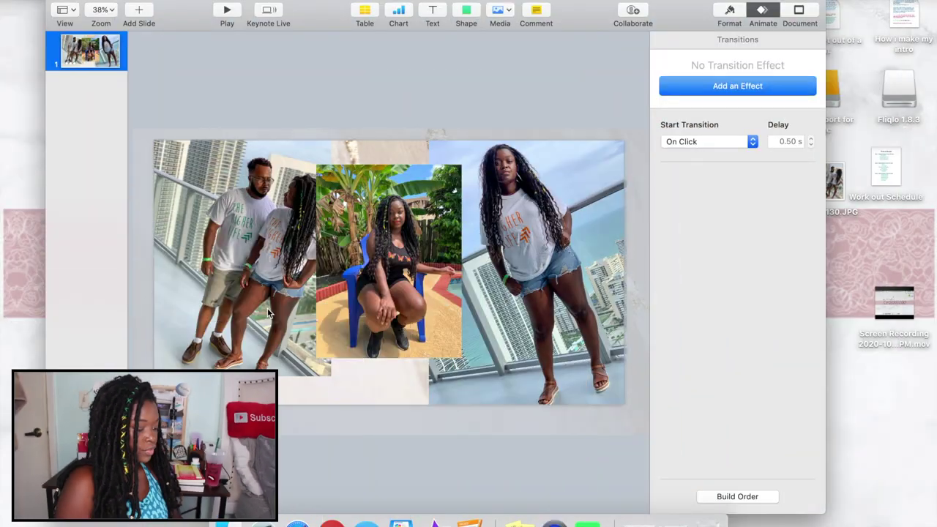
{"action": "left_click", "coordinate": [354, 287]}
{"action": "left_click", "coordinate": [777, 40]}
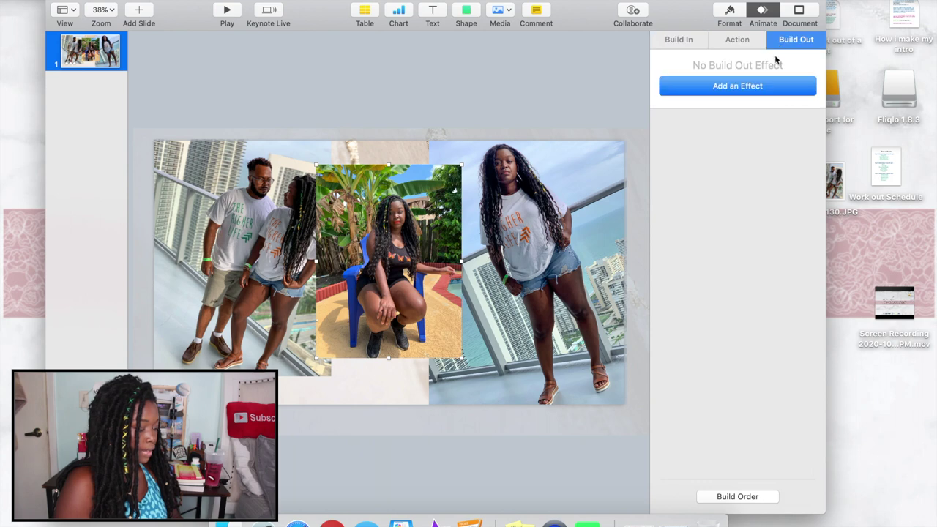
{"action": "left_click", "coordinate": [762, 86]}
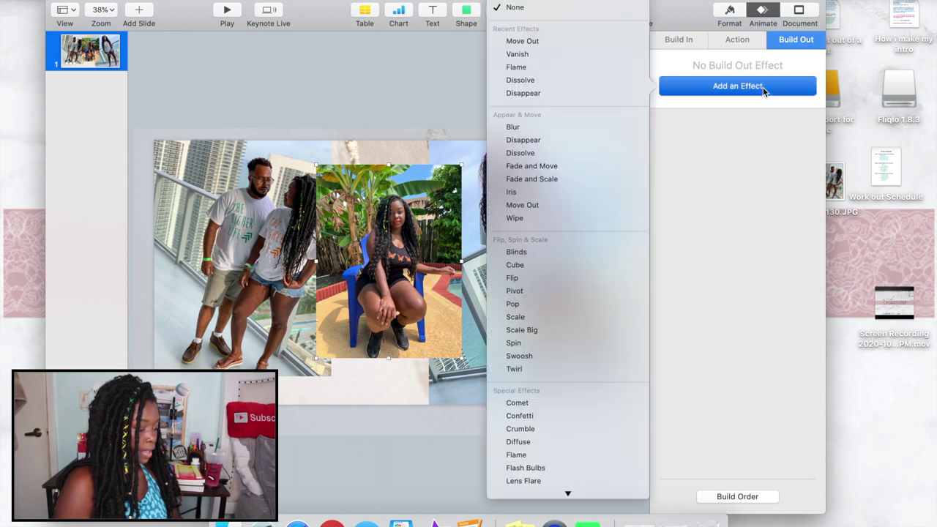
- Give the middle photo a Move Out exit going top to bottom
{"action": "left_click", "coordinate": [581, 45]}
{"action": "left_click", "coordinate": [703, 165]}
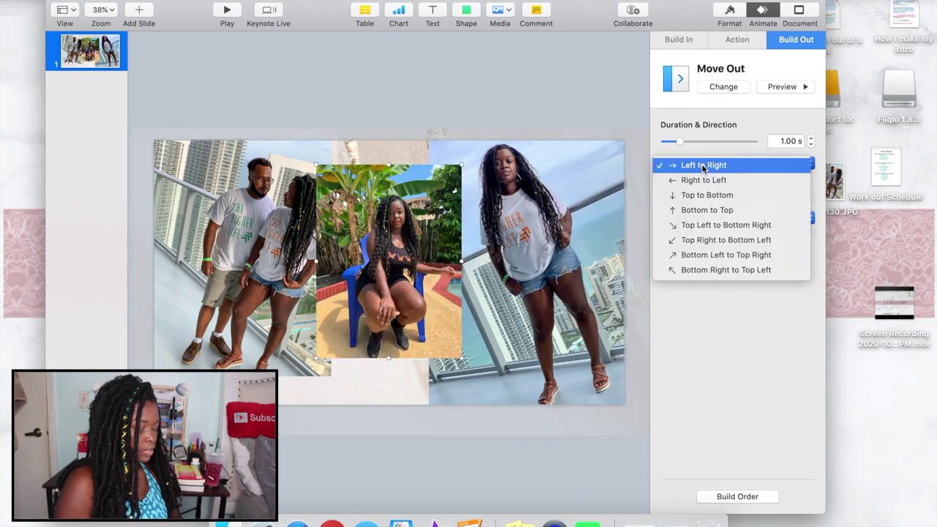
{"action": "left_click", "coordinate": [716, 194]}
{"action": "left_click", "coordinate": [781, 89]}
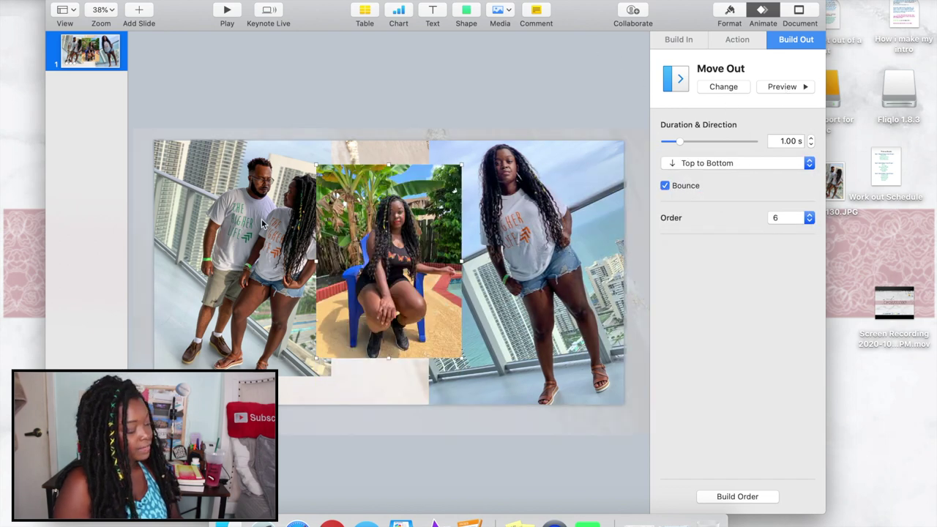
- Give the left couple photo a right-to-left Move Out exit, then play the slideshow
{"action": "left_click", "coordinate": [262, 223]}
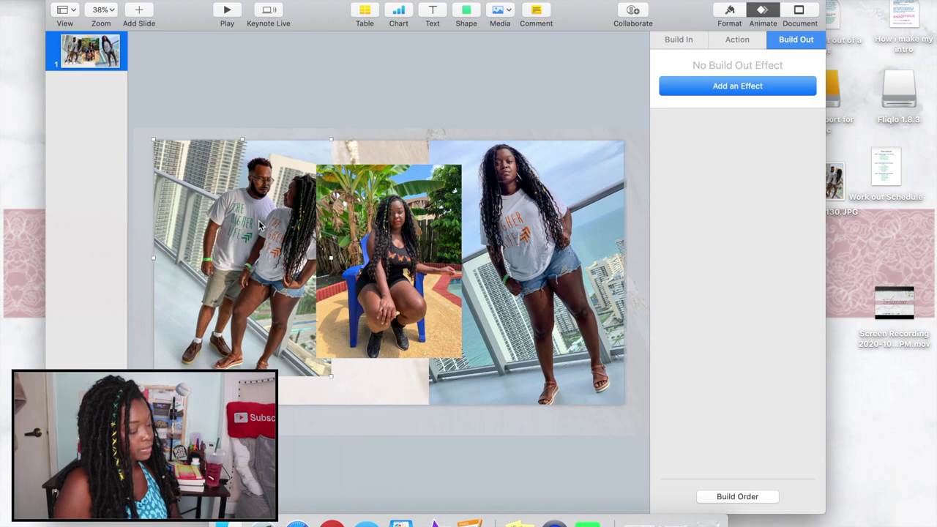
{"action": "left_click", "coordinate": [724, 88]}
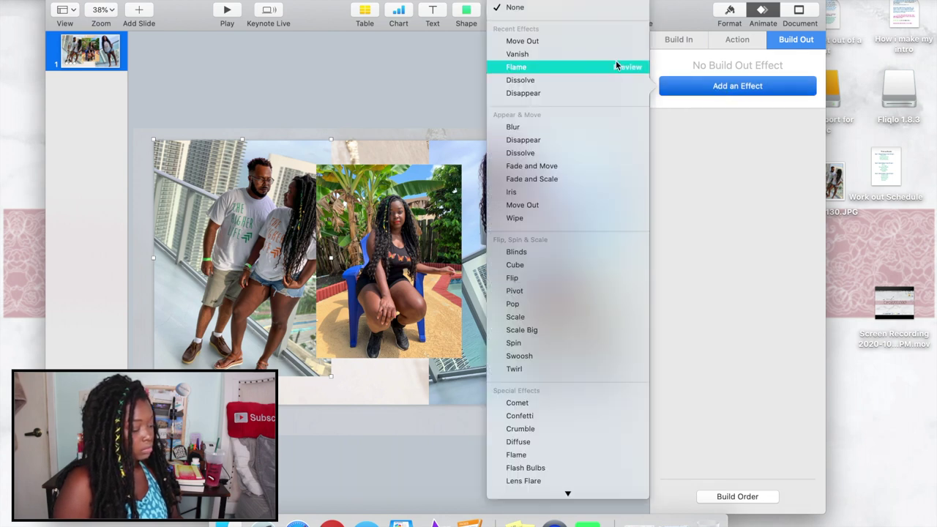
{"action": "left_click", "coordinate": [597, 44]}
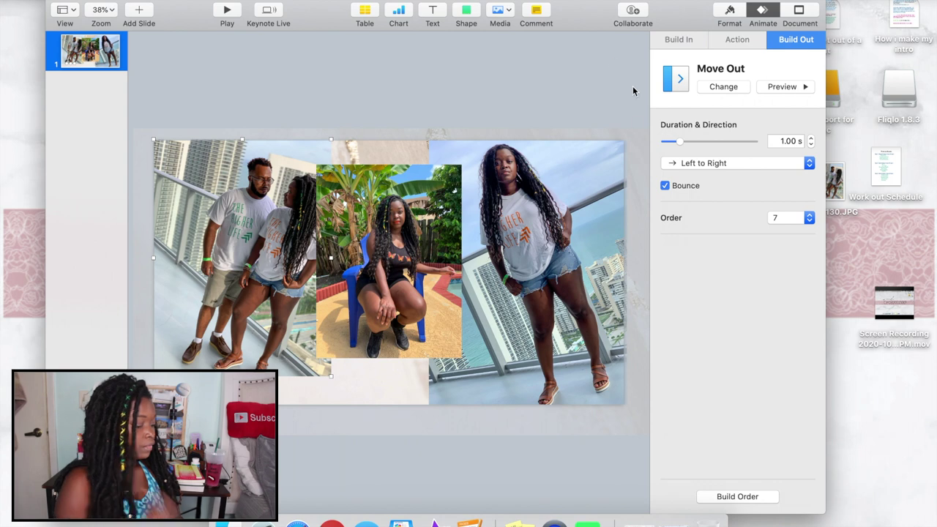
{"action": "left_click", "coordinate": [697, 166]}
{"action": "left_click", "coordinate": [700, 180]}
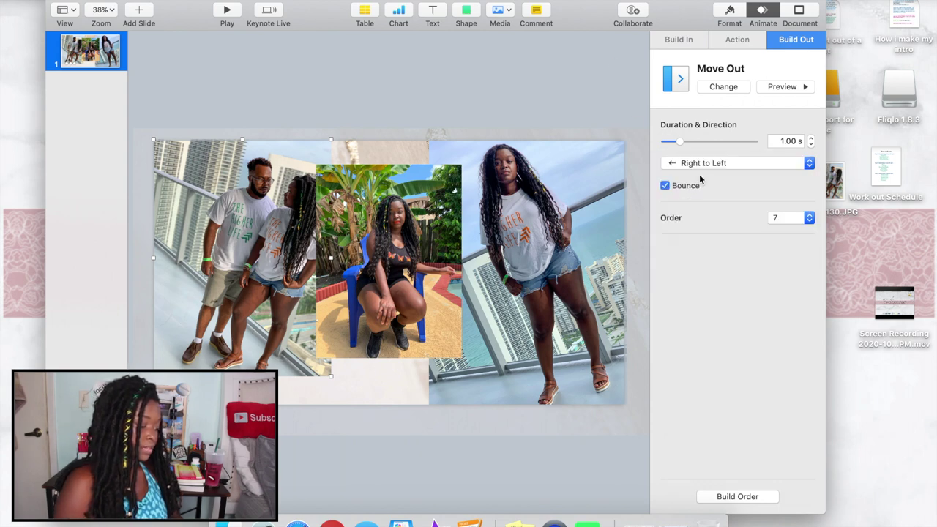
{"action": "left_click", "coordinate": [780, 89]}
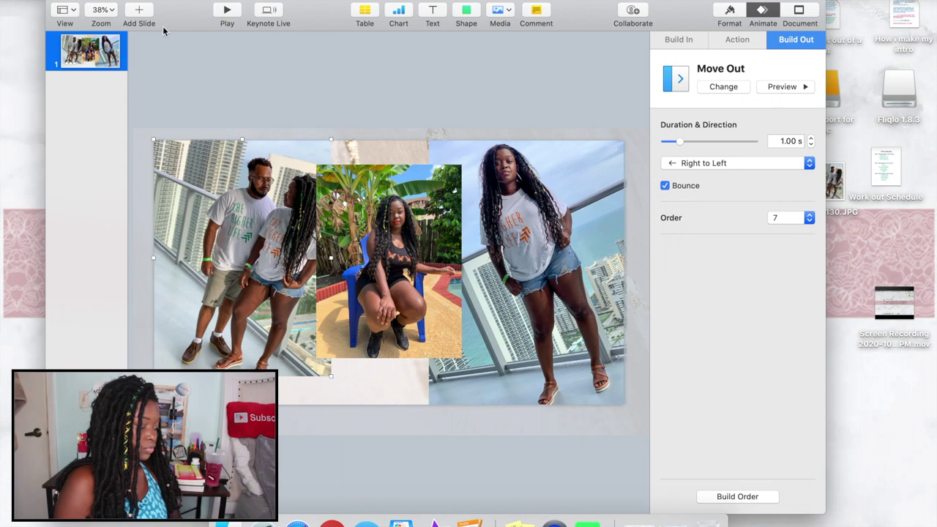
{"action": "left_click", "coordinate": [217, 21]}
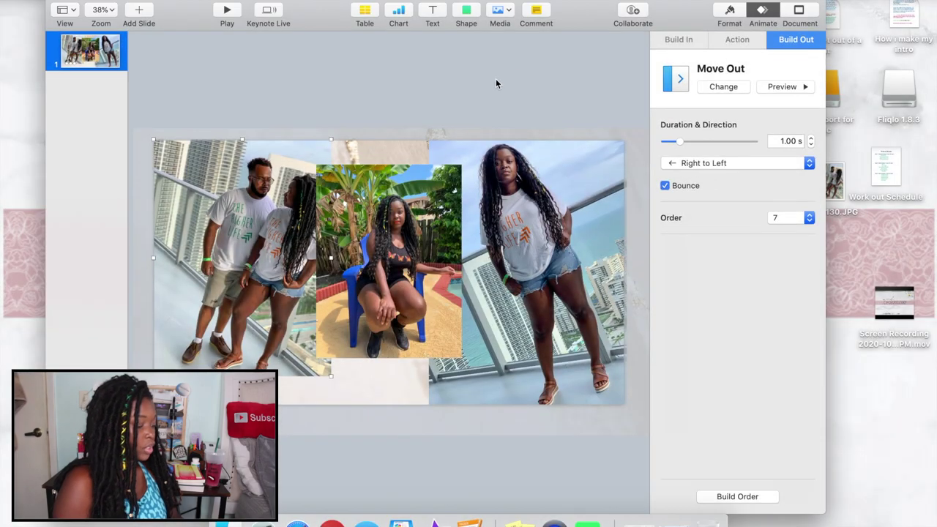
{"action": "left_click", "coordinate": [377, 76]}
- Select the SimplySasha414 title to check its 1.50 s Lens Flare entrance
{"action": "left_click_drag", "start_coordinate": [694, 10], "coordinate": [450, 12]}
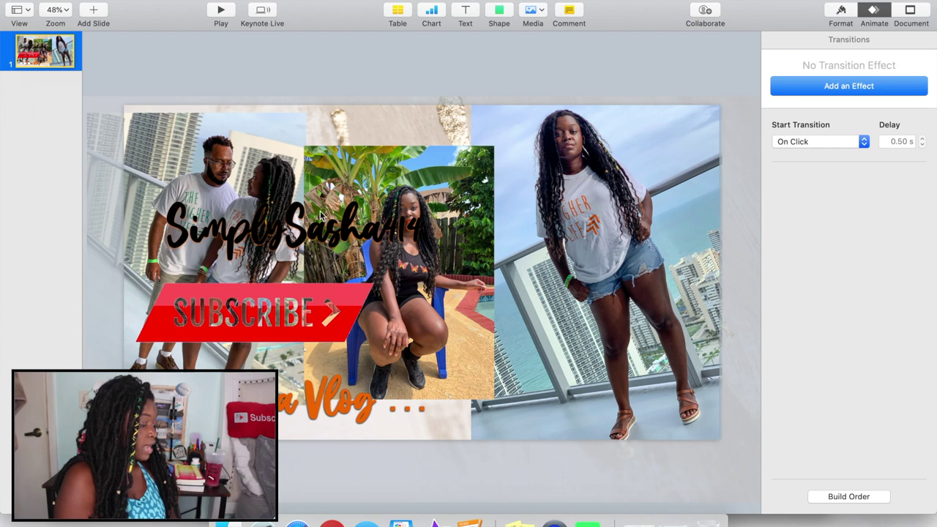
{"action": "left_click", "coordinate": [332, 241]}
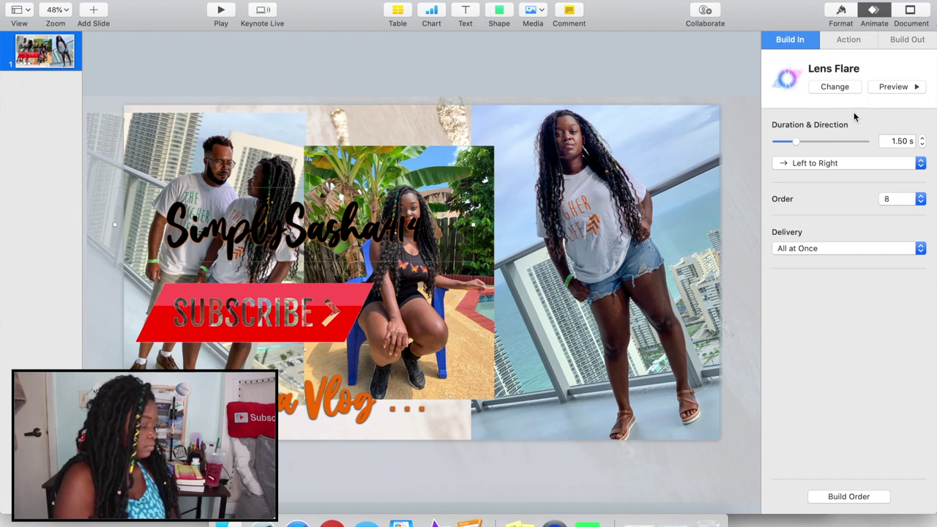
- Preview the title's Lens Flare, check the SUBSCRIBE banner's build, then show the Build Order list
{"action": "left_click", "coordinate": [835, 87]}
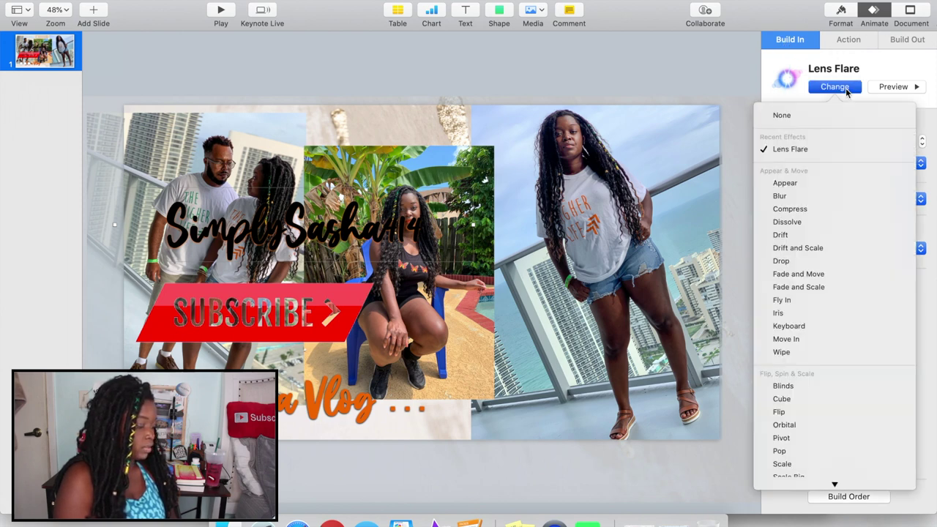
{"action": "left_click", "coordinate": [736, 94]}
{"action": "left_click", "coordinate": [143, 246]}
{"action": "left_click", "coordinate": [893, 89]}
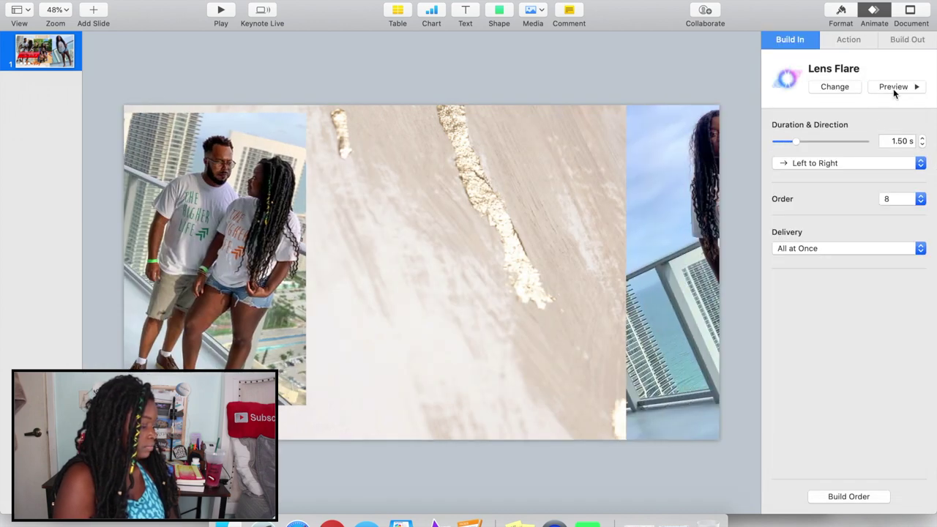
{"action": "left_click", "coordinate": [648, 70]}
{"action": "left_click", "coordinate": [291, 228]}
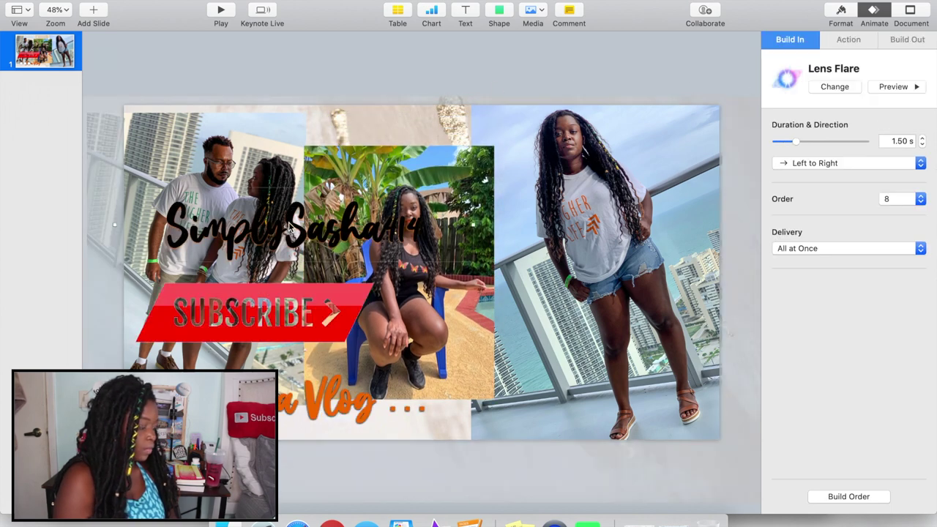
{"action": "left_click", "coordinate": [284, 341]}
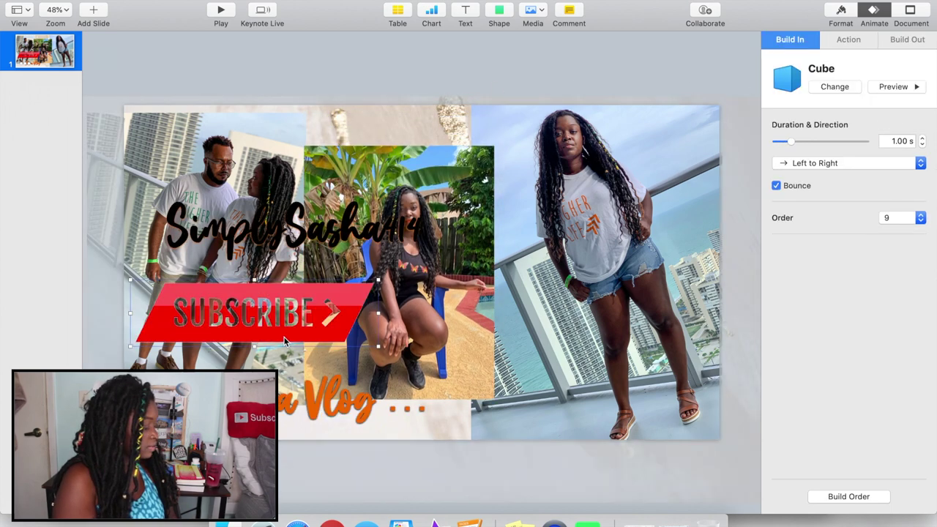
{"action": "left_click", "coordinate": [284, 405]}
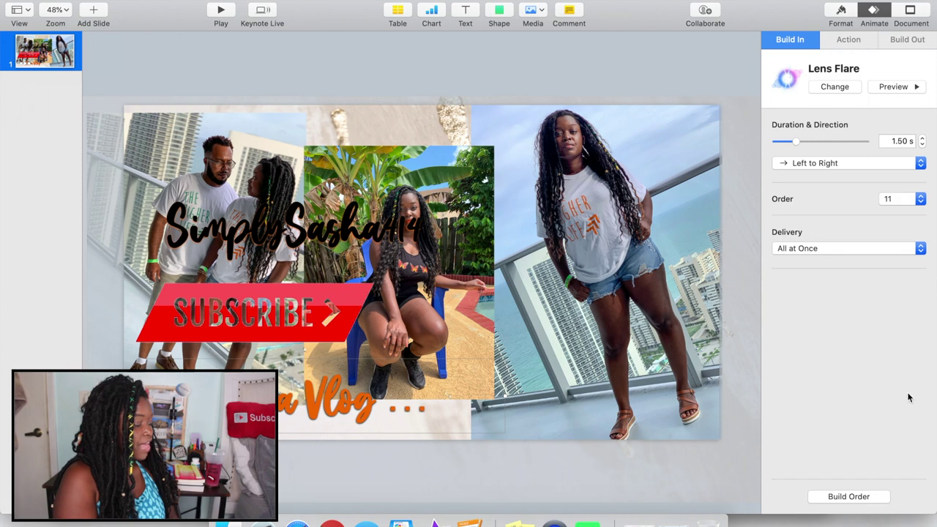
{"action": "left_click", "coordinate": [848, 497]}
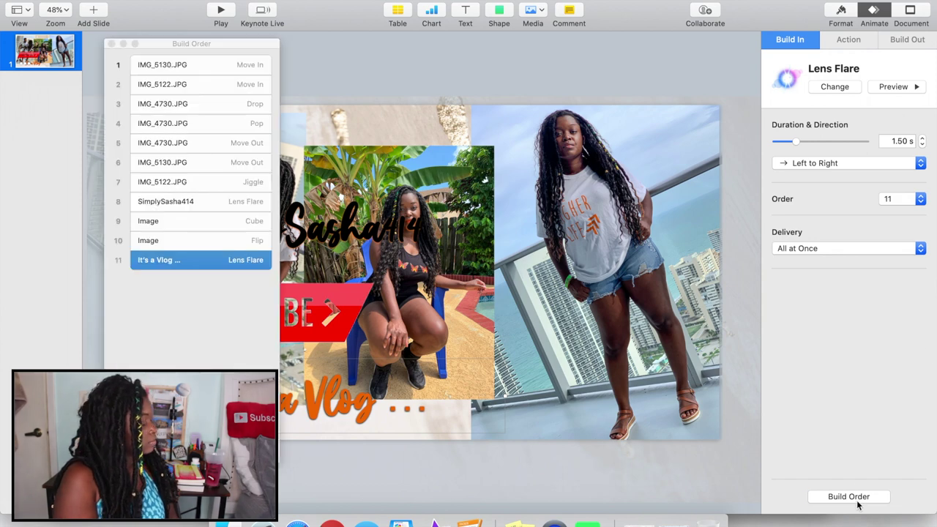
- Drag the It's a Vlog … build to the last position in the Build Order list
{"action": "left_click", "coordinate": [125, 55]}
{"action": "left_click_drag", "start_coordinate": [200, 261], "coordinate": [165, 248]}
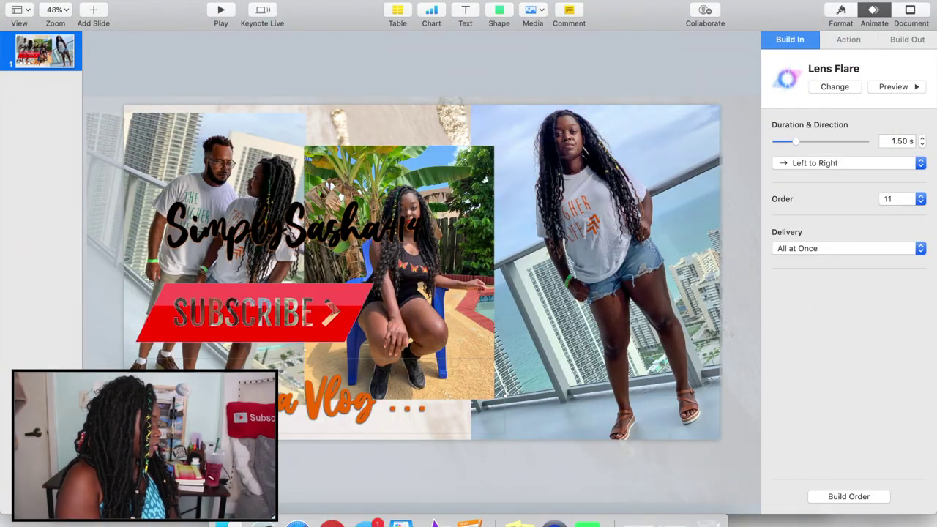
- Export the presentation as a self-playing 1080p movie and continue to saving it
{"action": "left_click", "coordinate": [95, 0]}
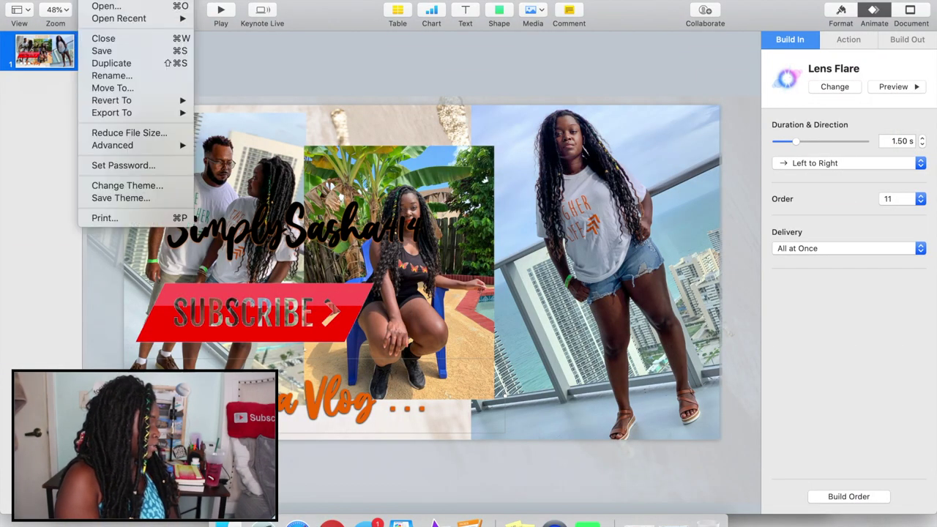
{"action": "mouse_move", "coordinate": [114, 114]}
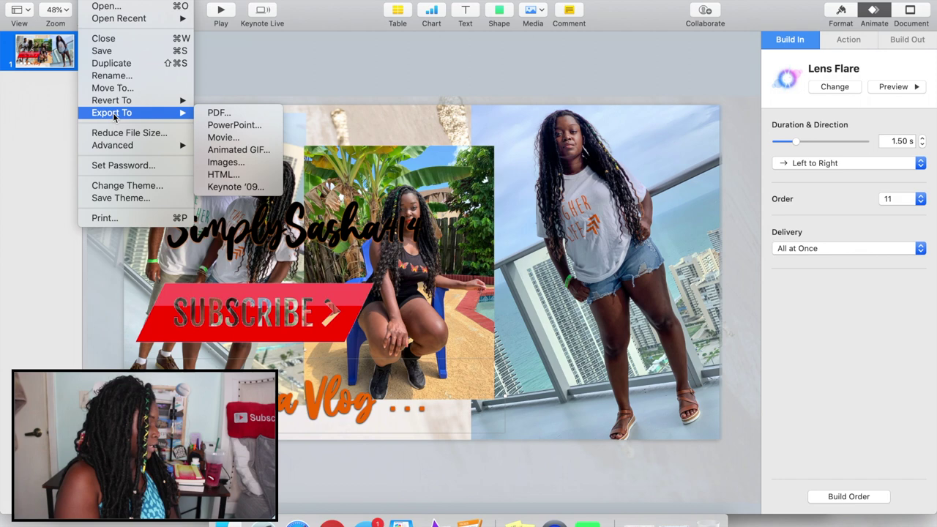
{"action": "left_click", "coordinate": [237, 137]}
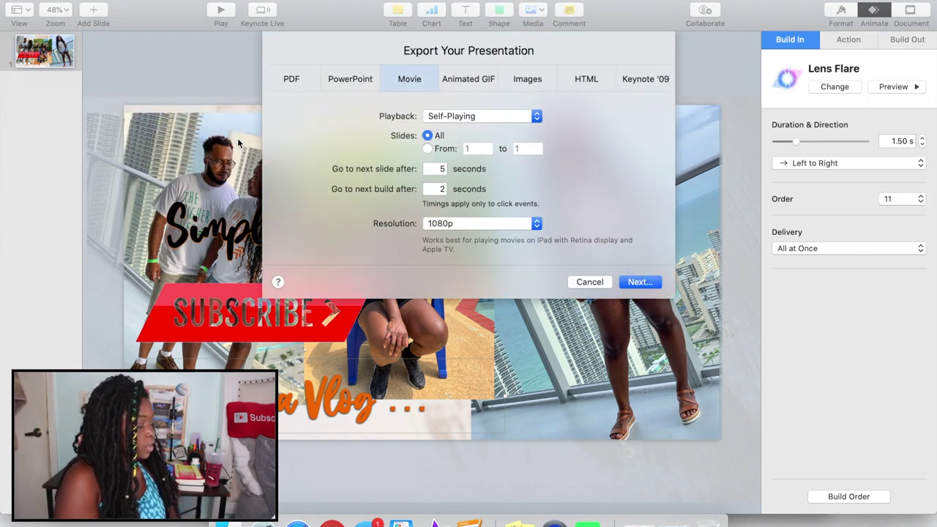
{"action": "left_click", "coordinate": [455, 225]}
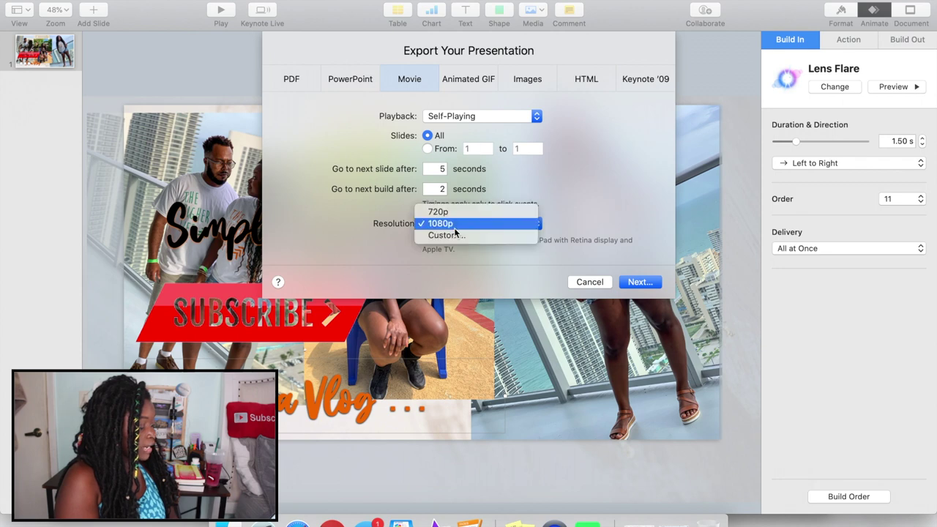
{"action": "left_click", "coordinate": [454, 228]}
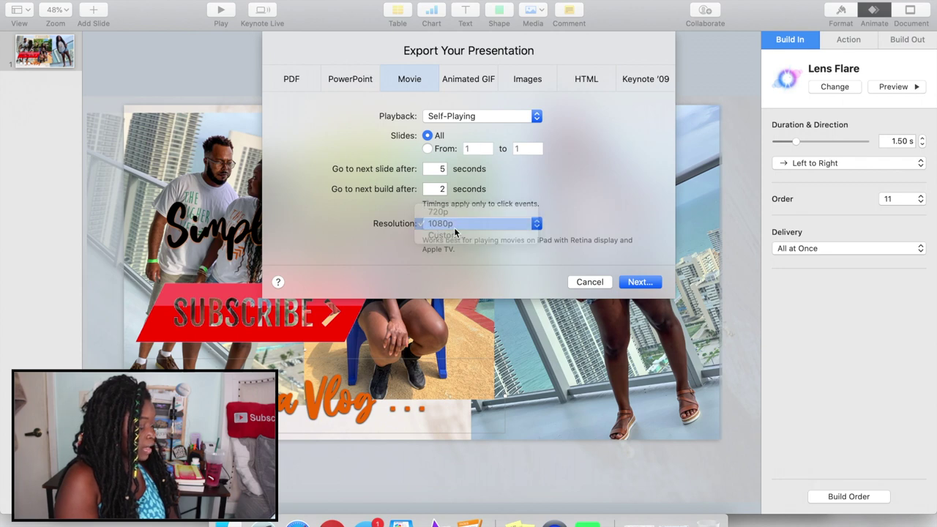
{"action": "left_click", "coordinate": [638, 281]}
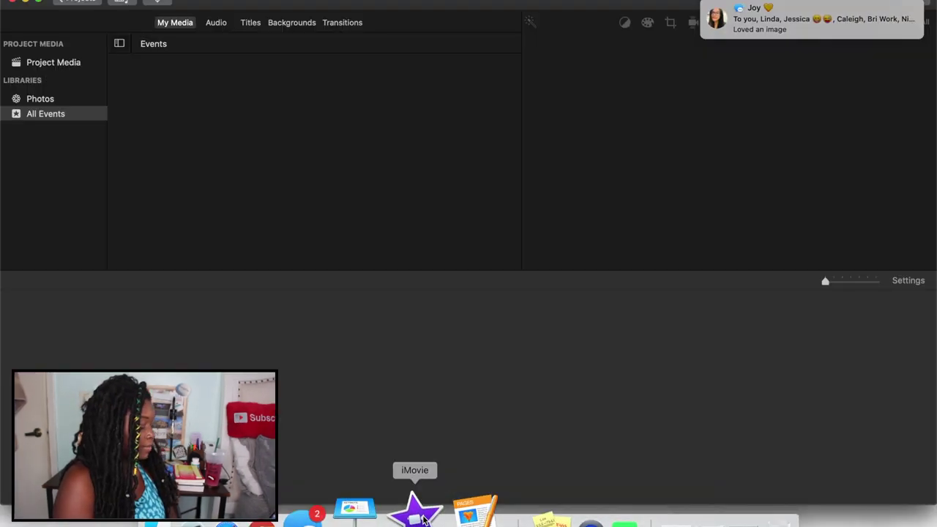
- Raise the sound volume and return the intro project's playhead to 00:00
{"action": "key", "text": "XF86AudioRaiseVolume"}
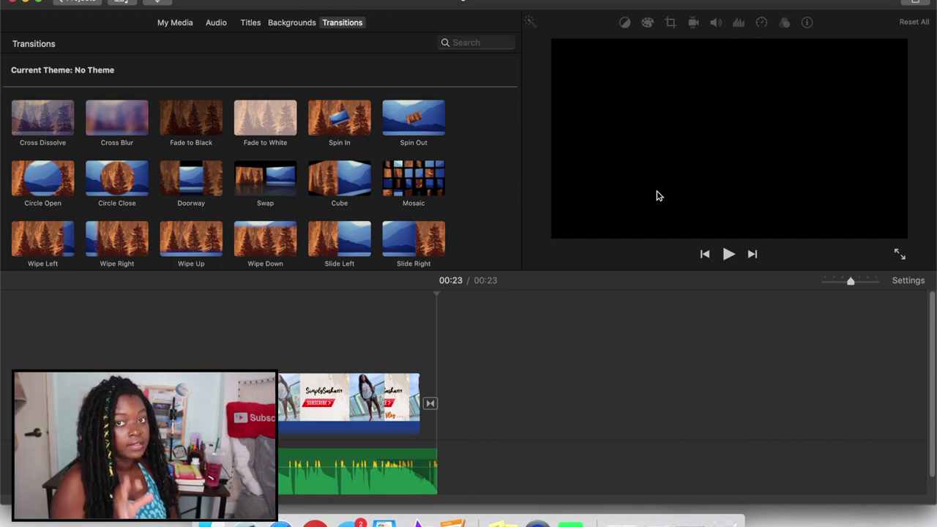
{"action": "left_click", "coordinate": [17, 342]}
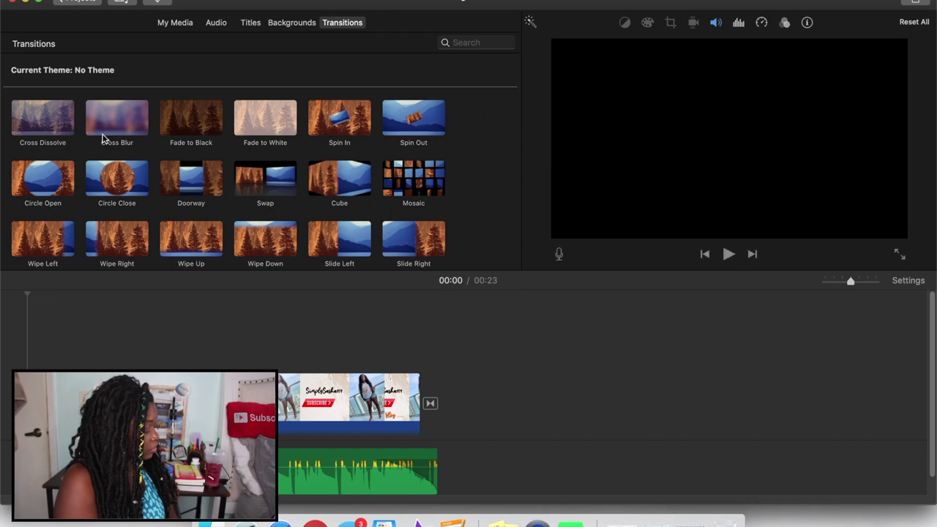
{"action": "left_click_drag", "start_coordinate": [111, 131], "coordinate": [2, 438]}
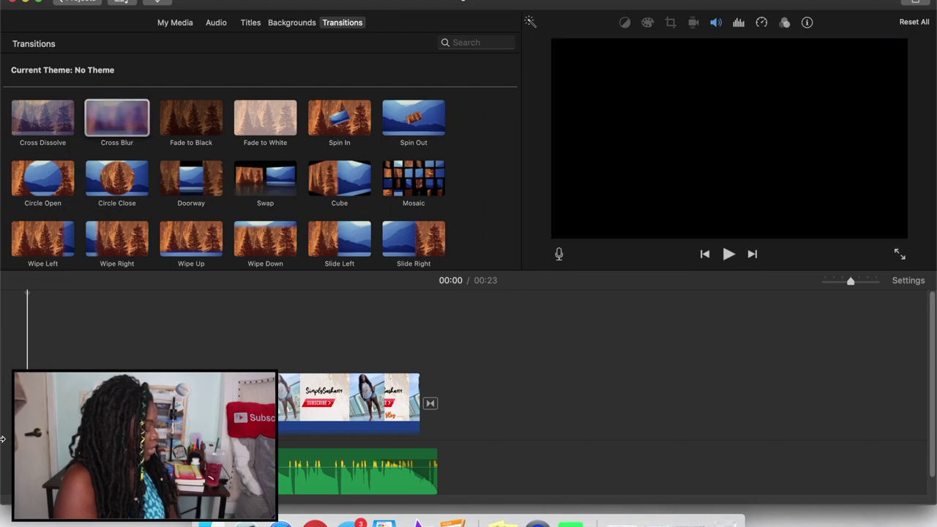
{"action": "left_click", "coordinate": [730, 254]}
{"action": "left_click", "coordinate": [730, 254]}
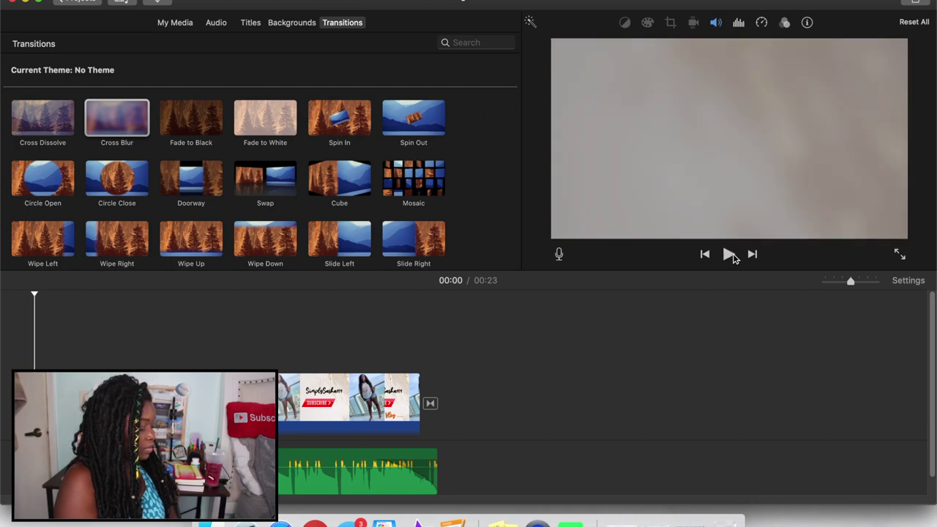
{"action": "key", "text": "XF86AudioRaiseVolume"}
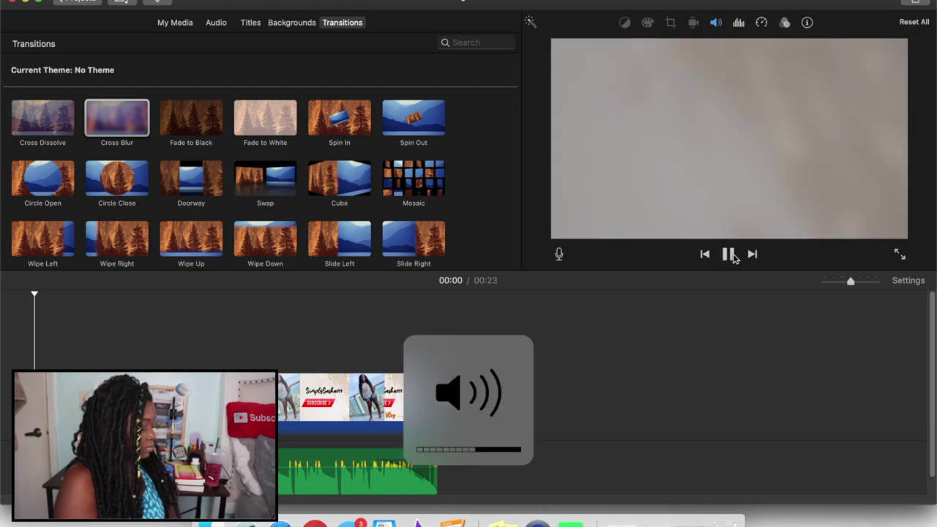
{"action": "left_click", "coordinate": [730, 254]}
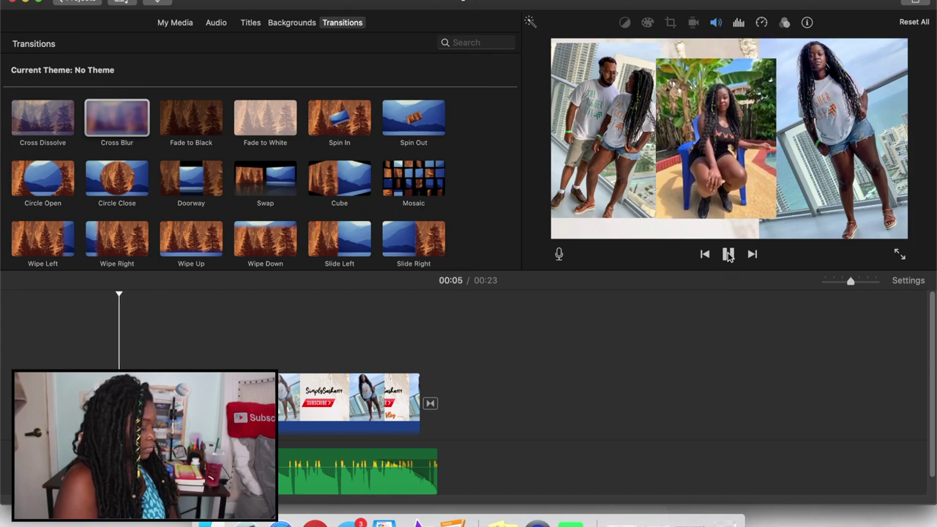
{"action": "left_click", "coordinate": [728, 254]}
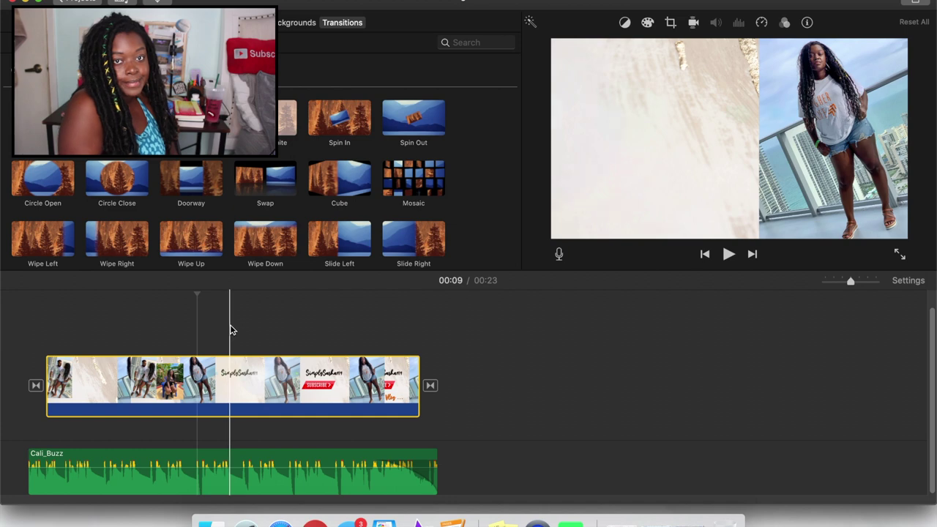
{"action": "left_click", "coordinate": [220, 328]}
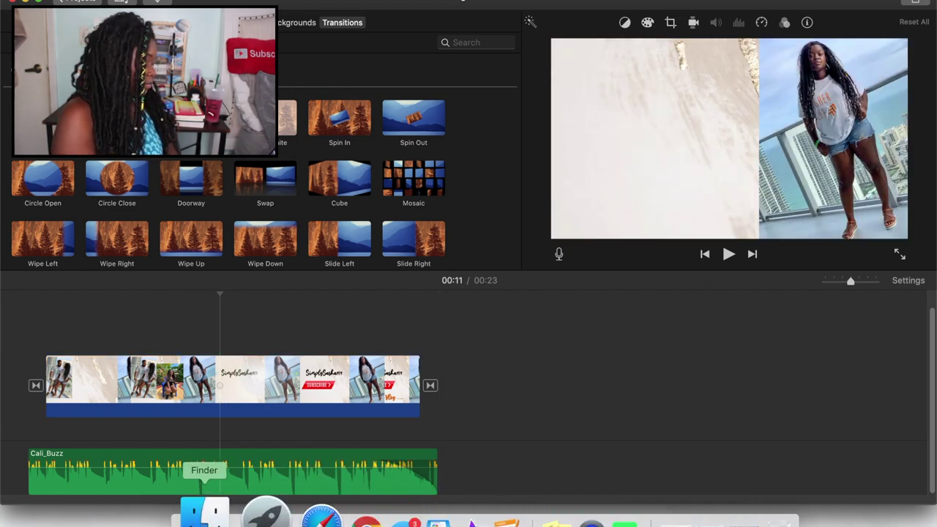
- Drag Magic_Chime.mp3 from My Passport > YOUTUBE FOLDERS > Youtube Sound Effects beneath the video at the title
{"action": "left_click", "coordinate": [204, 515]}
{"action": "left_click", "coordinate": [44, 149]}
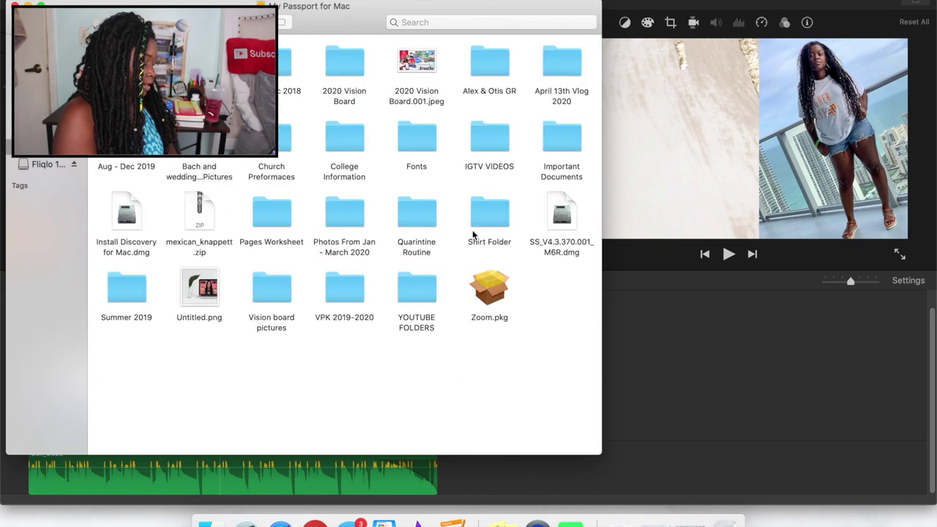
{"action": "double_click", "coordinate": [406, 293]}
{"action": "double_click", "coordinate": [422, 372]}
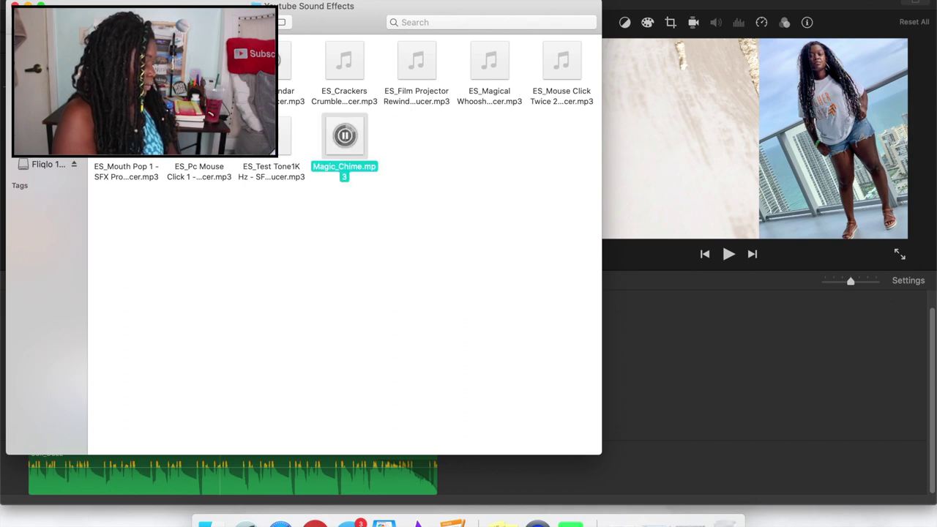
{"action": "left_click_drag", "start_coordinate": [341, 33], "coordinate": [690, 30]}
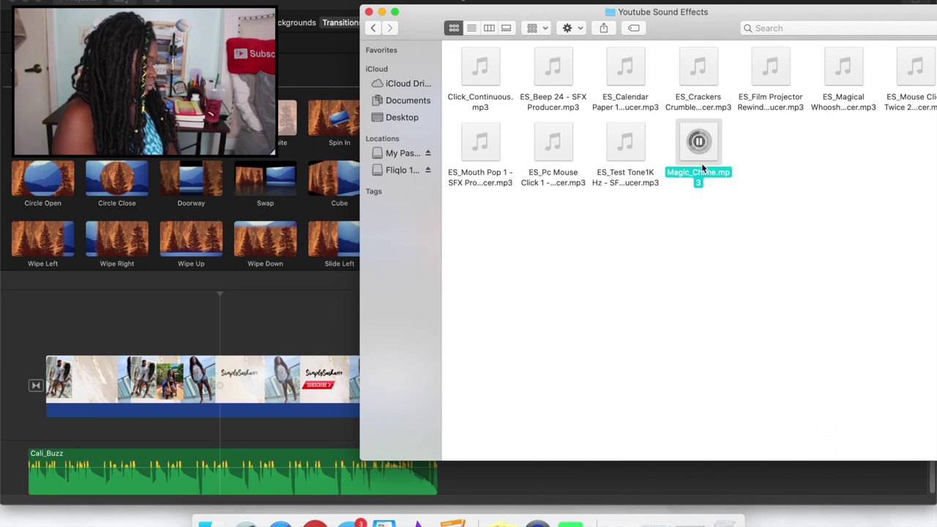
{"action": "left_click_drag", "start_coordinate": [681, 267], "coordinate": [214, 426]}
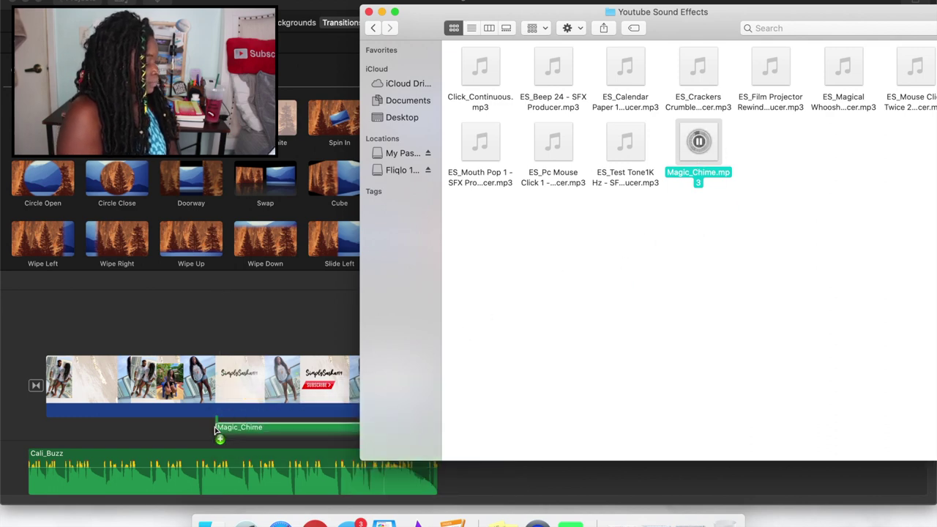
{"action": "left_click", "coordinate": [235, 430]}
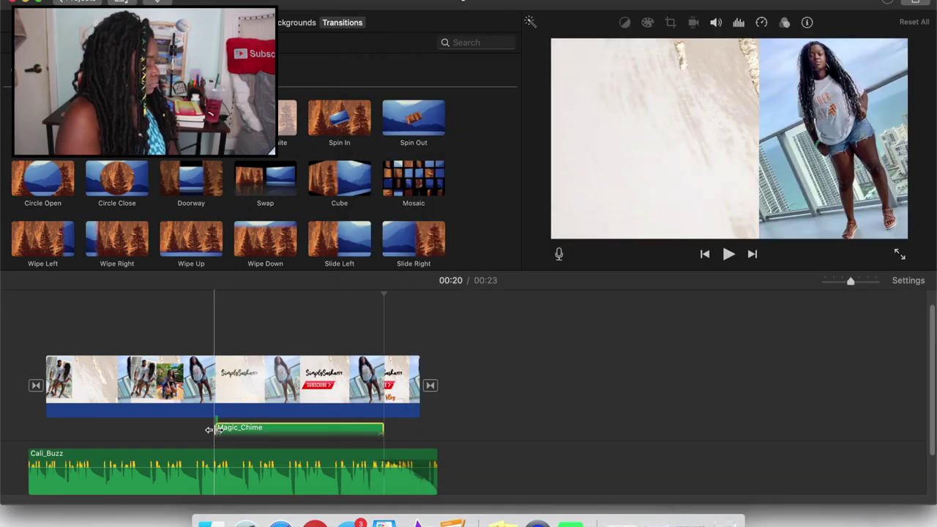
- Play back the intro and nudge Magic_Chime slightly earlier to meet the SimplySasha414 title
{"action": "left_click", "coordinate": [729, 258]}
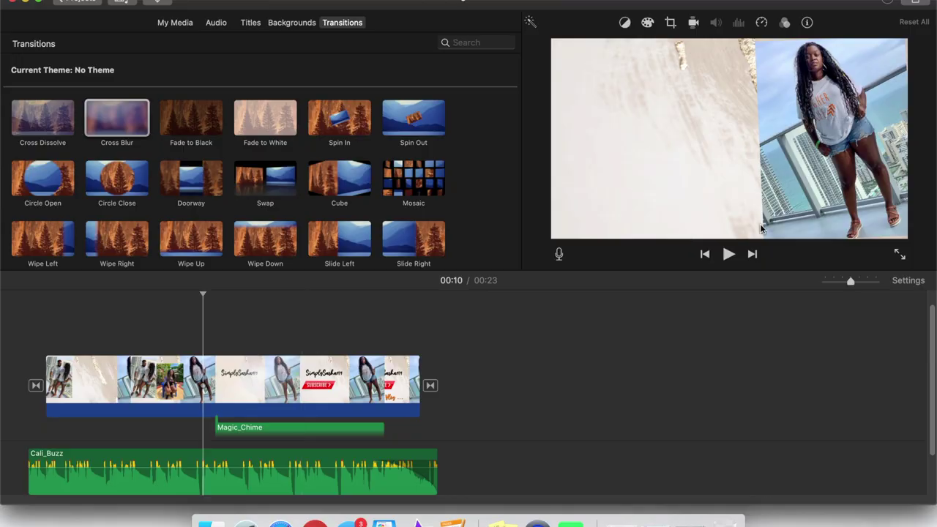
{"action": "left_click", "coordinate": [728, 256]}
{"action": "left_click", "coordinate": [246, 479]}
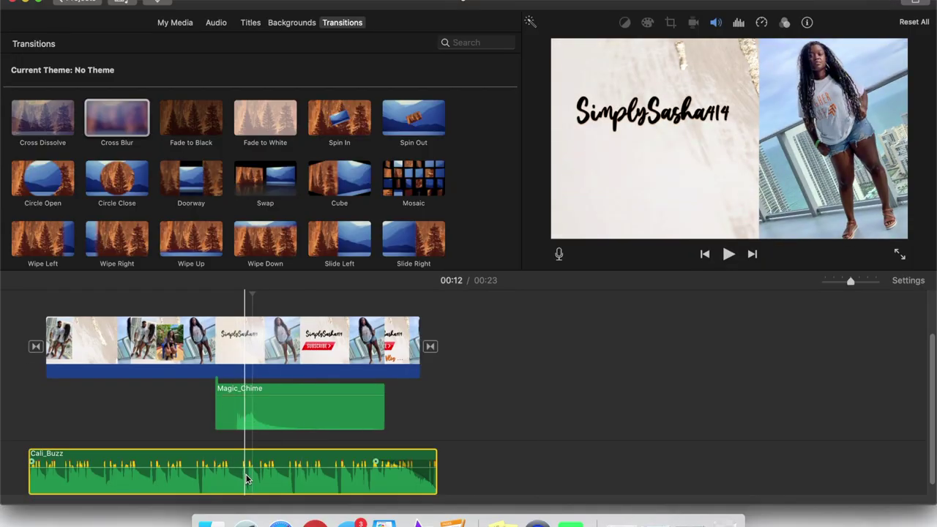
{"action": "key", "text": "space"}
{"action": "left_click_drag", "start_coordinate": [293, 416], "coordinate": [285, 417]}
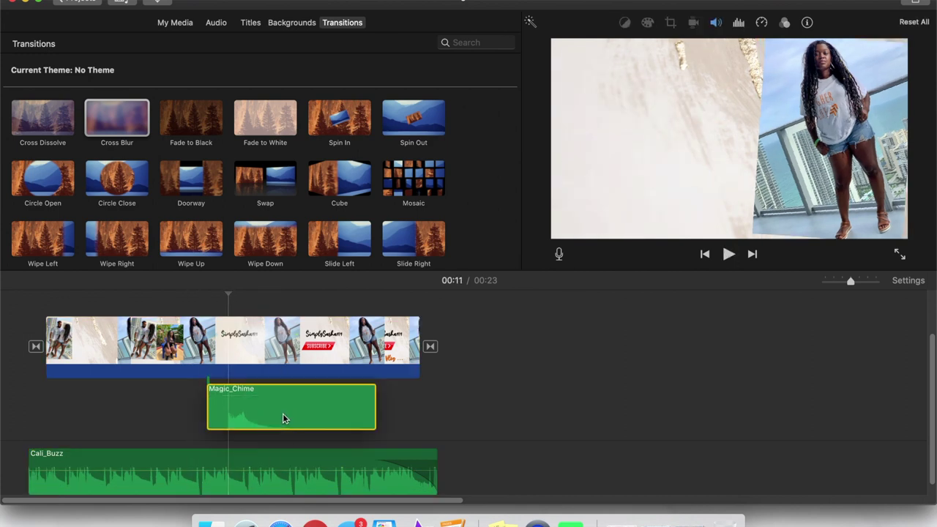
- Replay the title section and split the Magic_Chime clip near its end with Cmd+B
{"action": "left_click", "coordinate": [729, 254]}
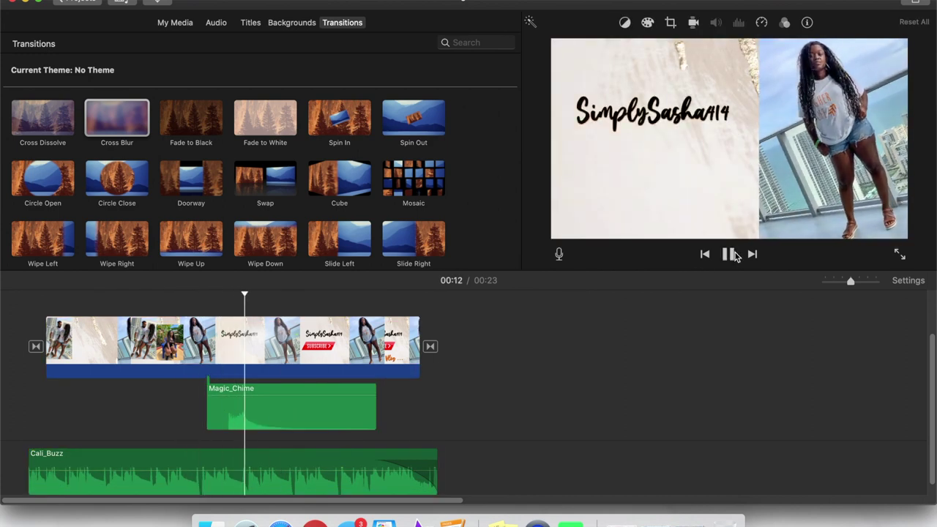
{"action": "key", "text": "space"}
{"action": "left_click", "coordinate": [266, 403]}
{"action": "key", "text": "super+b"}
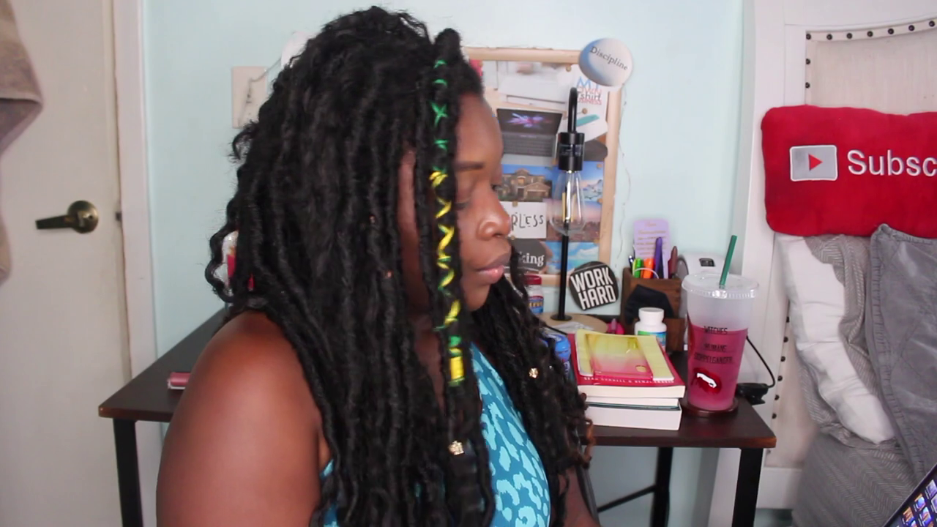